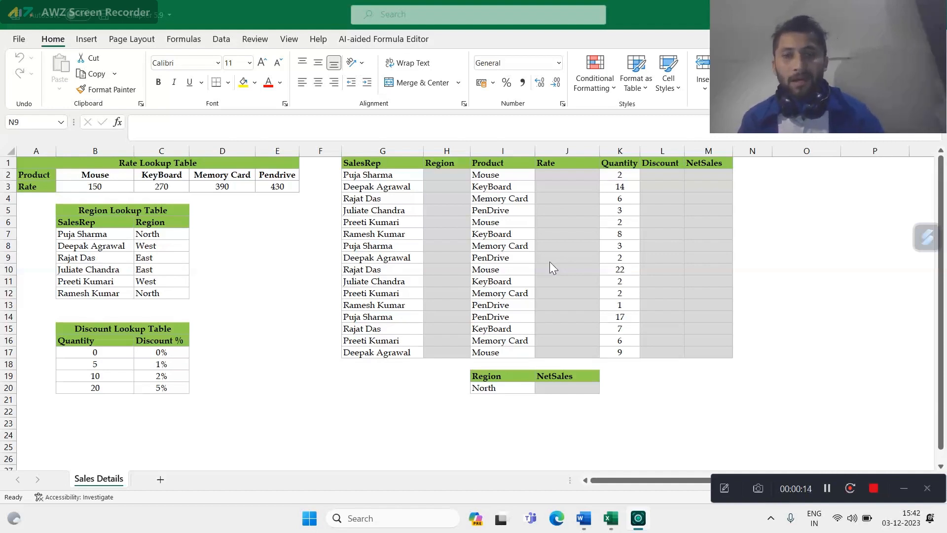
- Switch to the Word document and read through the task list for the sales workbook
{"action": "key", "text": "alt+Tab"}
{"action": "key", "text": "alt+Tab"}
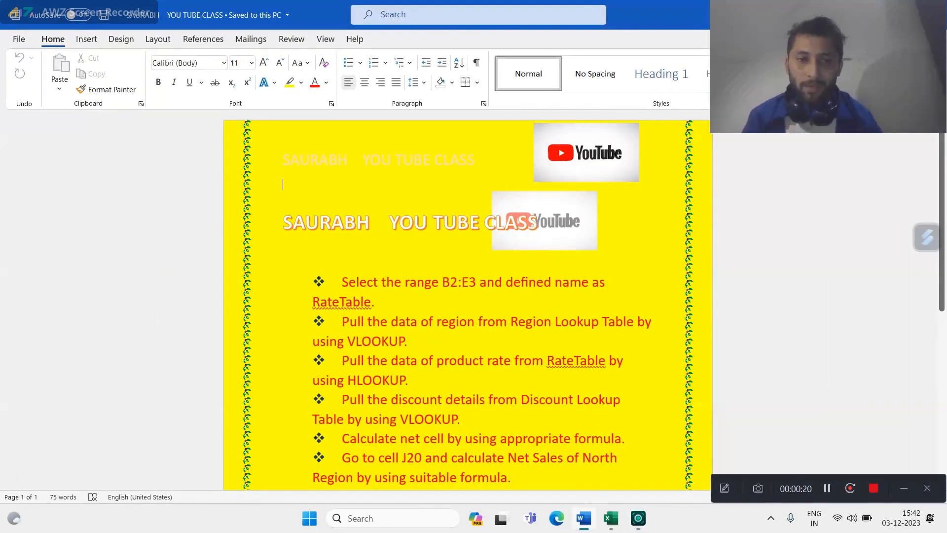
{"action": "key", "text": "Down"}
{"action": "key", "text": "Down"}
{"action": "key", "text": "Down"}
{"action": "key", "text": "Down"}
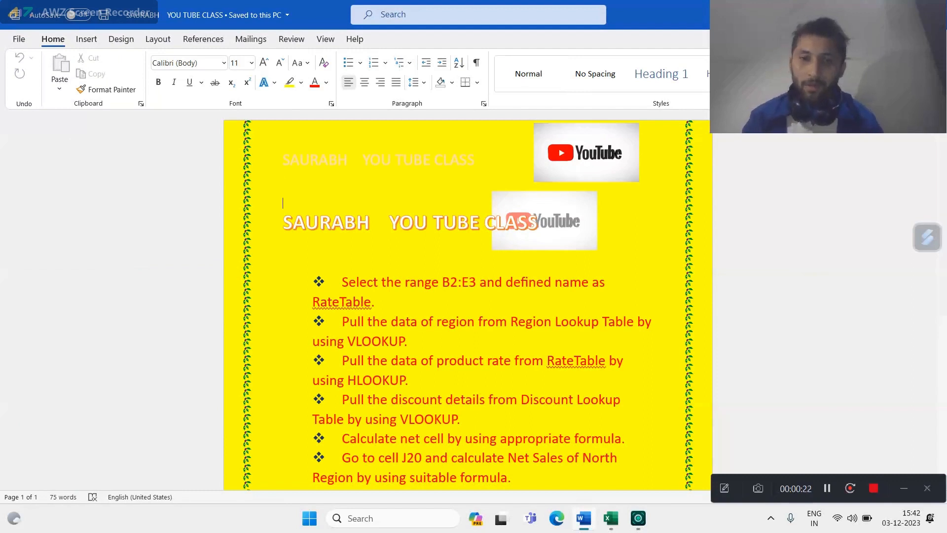
{"action": "key", "text": "Down"}
{"action": "key", "text": "Down"}
{"action": "key", "text": "Down"}
{"action": "key", "text": "Down"}
{"action": "key", "text": "Down"}
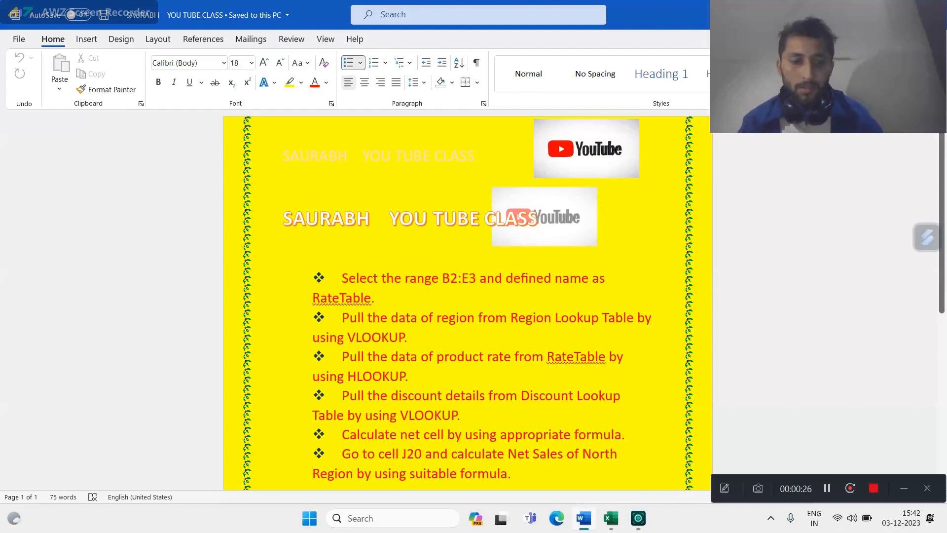
- Compare the Word task list with the lookup tables and empty columns on the Excel Sales Details sheet, ending in Excel
{"action": "key", "text": "alt+Tab"}
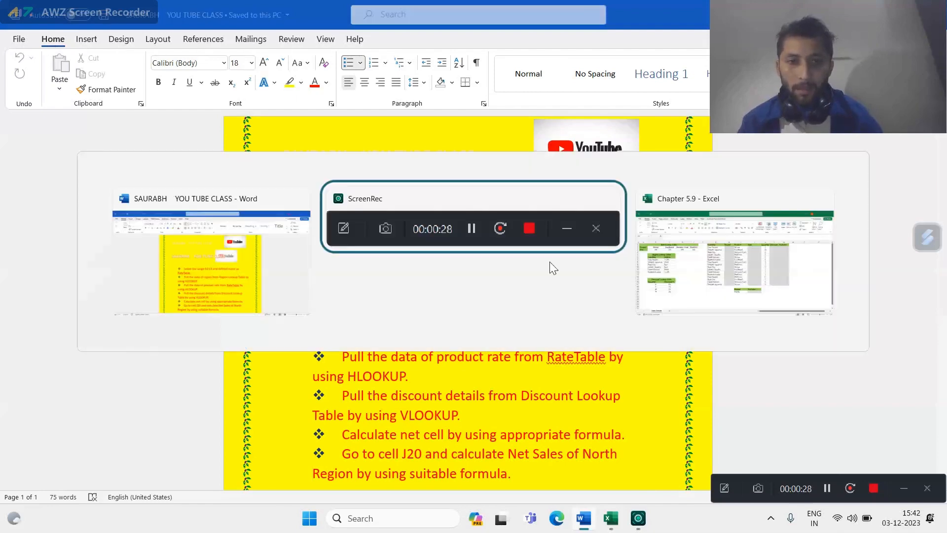
{"action": "key", "text": "alt+Tab"}
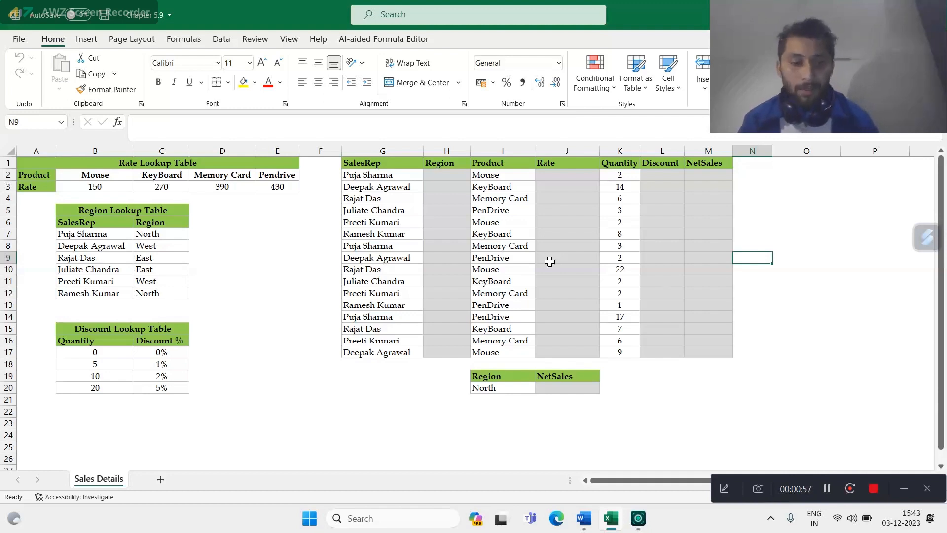
{"action": "key", "text": "alt+Tab"}
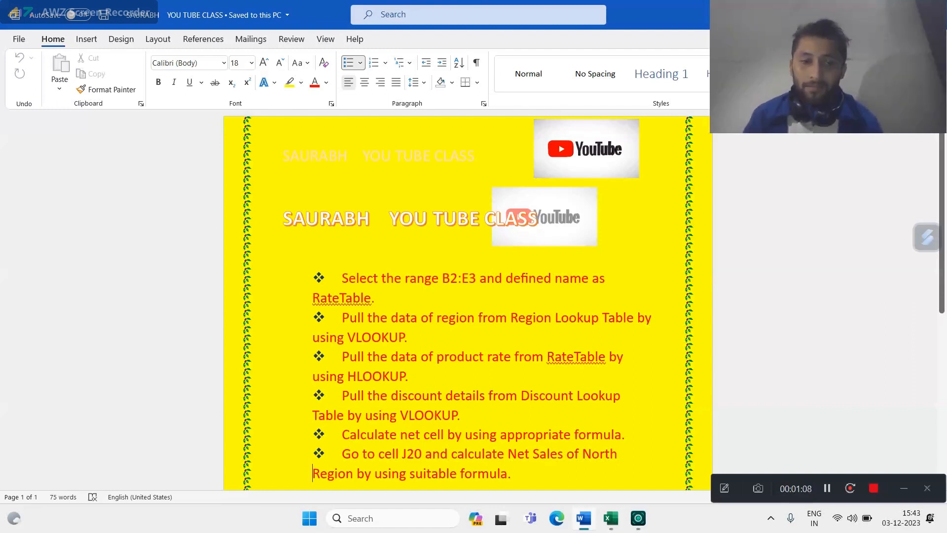
{"action": "key", "text": "alt+Tab"}
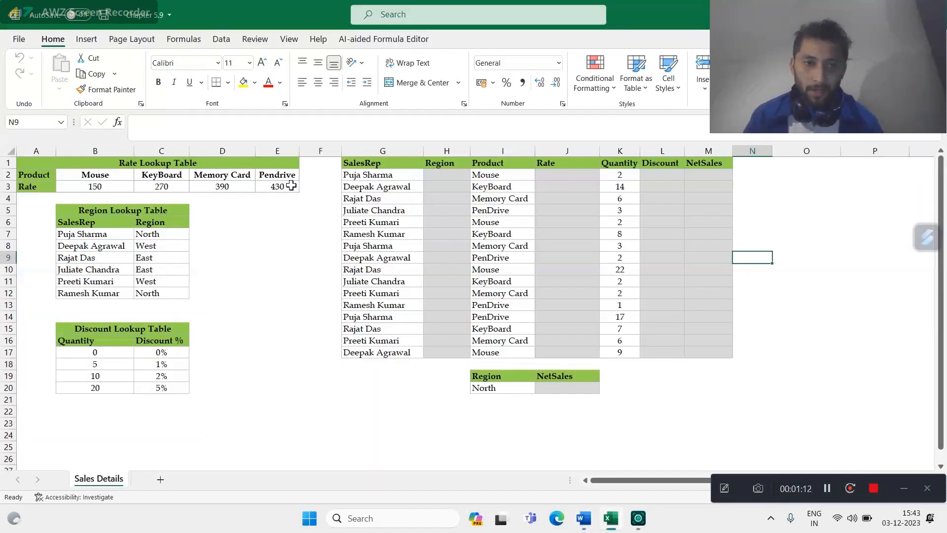
{"action": "key", "text": "alt+Tab"}
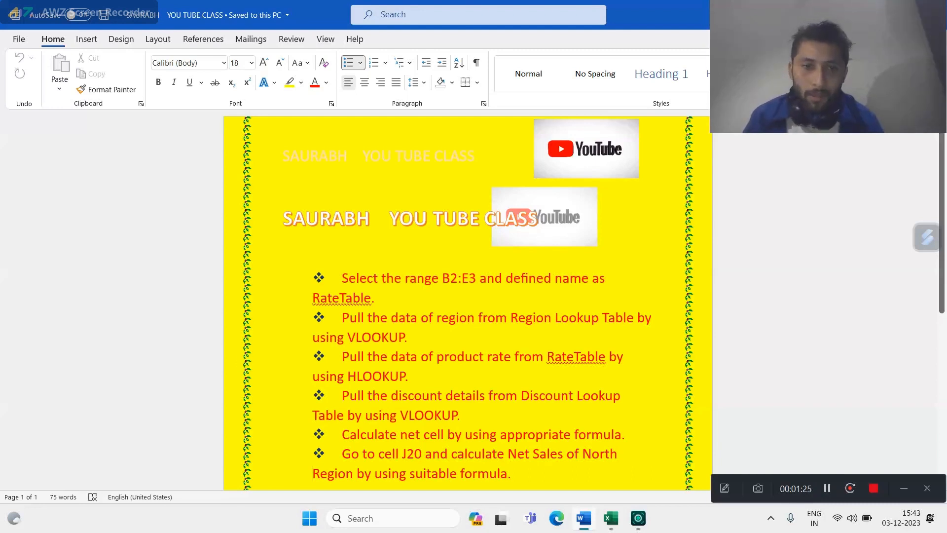
{"action": "key", "text": "alt+Tab"}
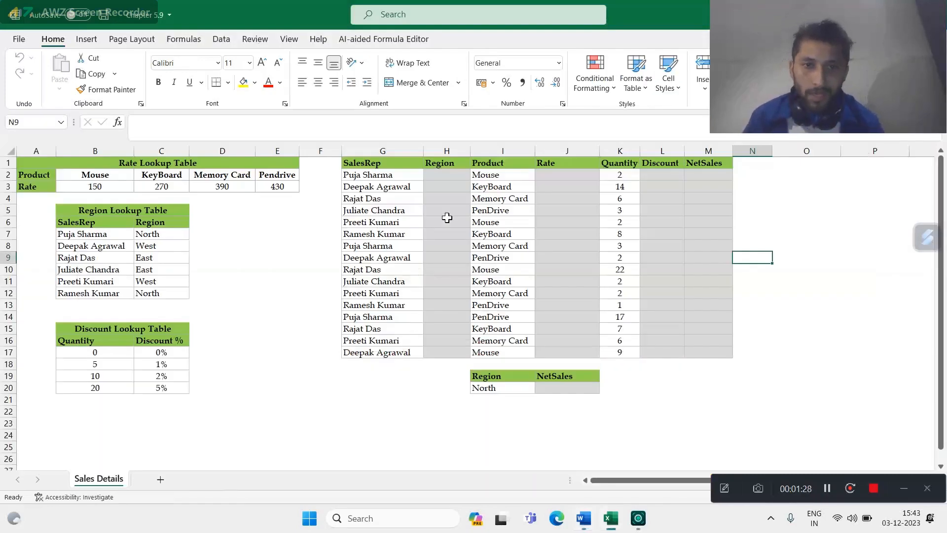
- Enter =VLOOKUP(G2,$B$7:$C$12,2,FALSE) in H2 to pull the first sales rep's region from the Region Lookup Table
{"action": "left_click", "coordinate": [444, 175]}
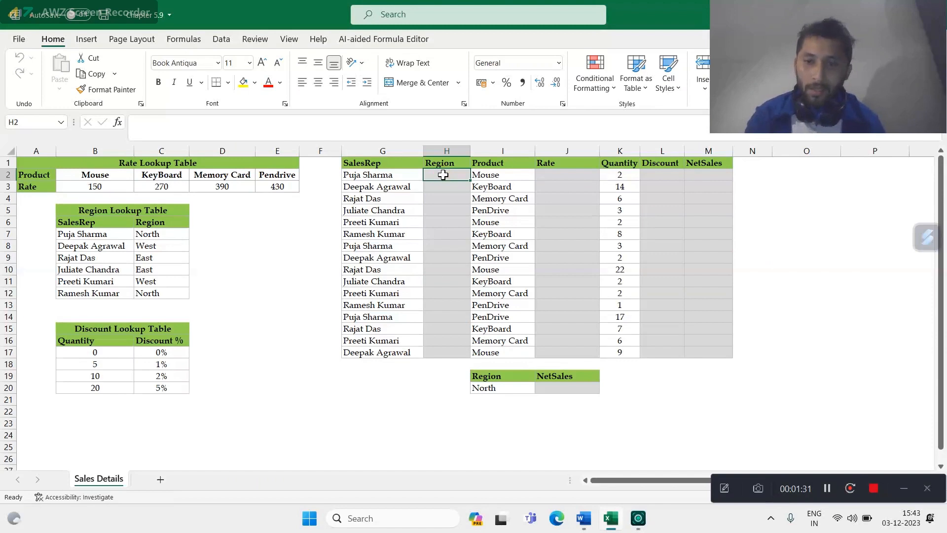
{"action": "type", "text": "="}
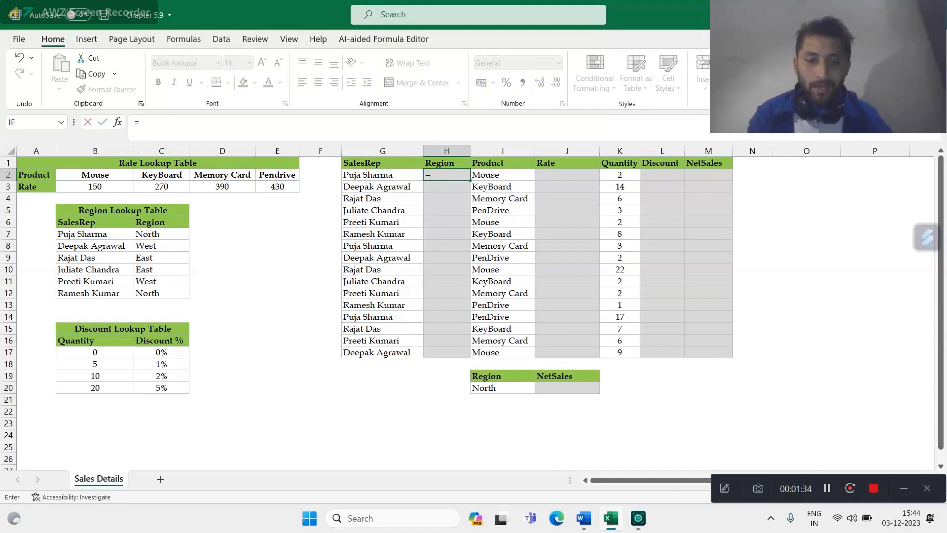
{"action": "type", "text": "vl"}
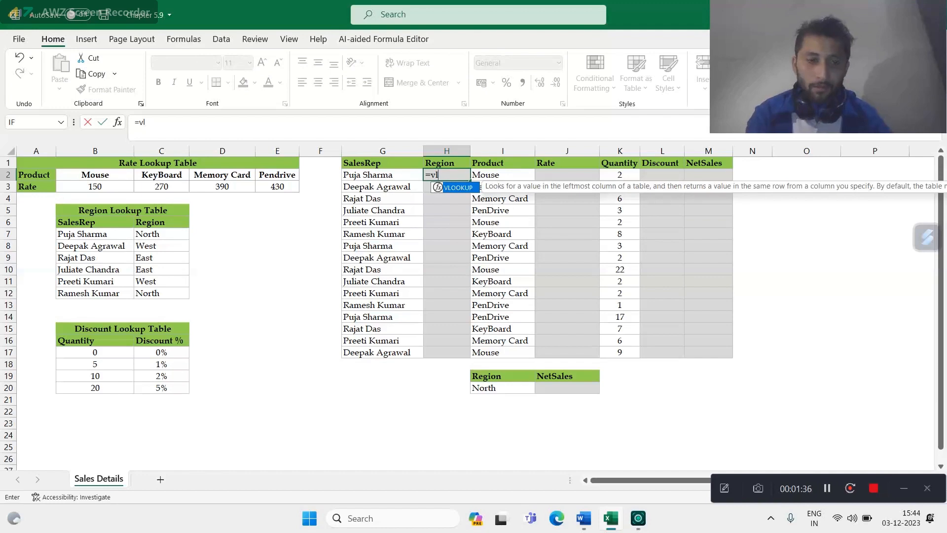
{"action": "key", "text": "Tab"}
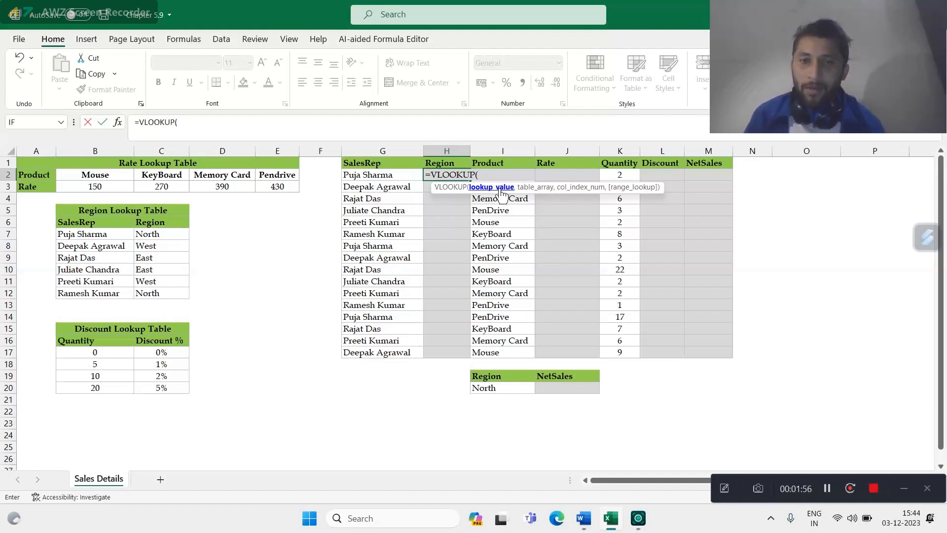
{"action": "left_click", "coordinate": [394, 177]}
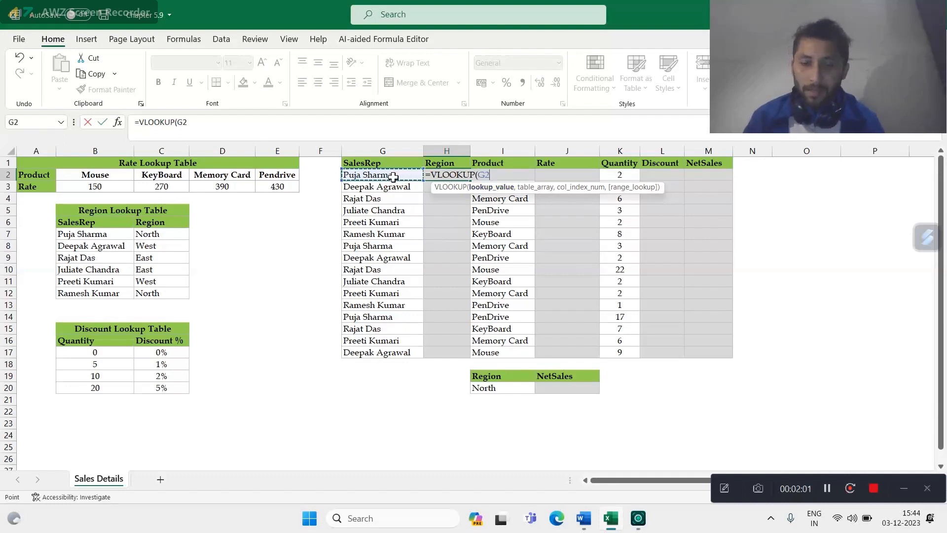
{"action": "type", "text": ","}
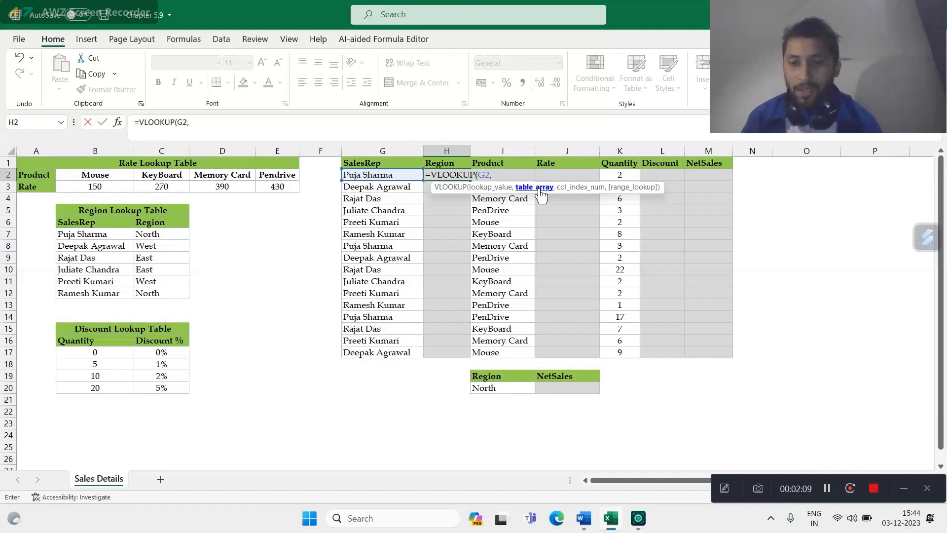
{"action": "left_click_drag", "start_coordinate": [58, 234], "coordinate": [159, 295]}
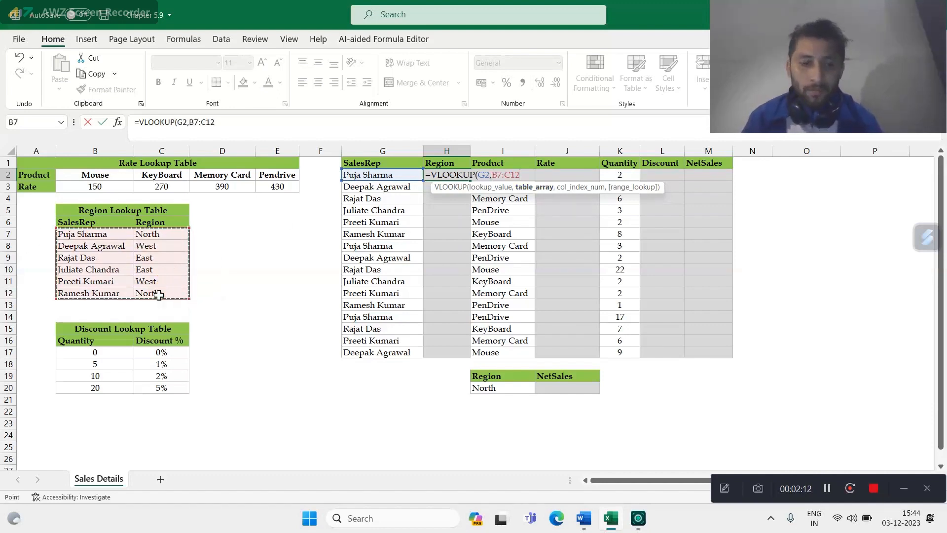
{"action": "key", "text": "F4"}
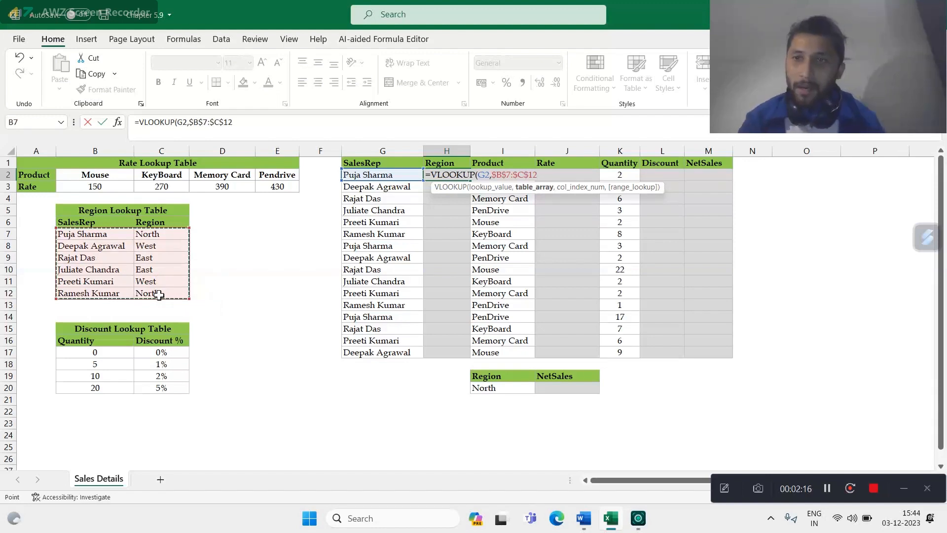
{"action": "type", "text": ","}
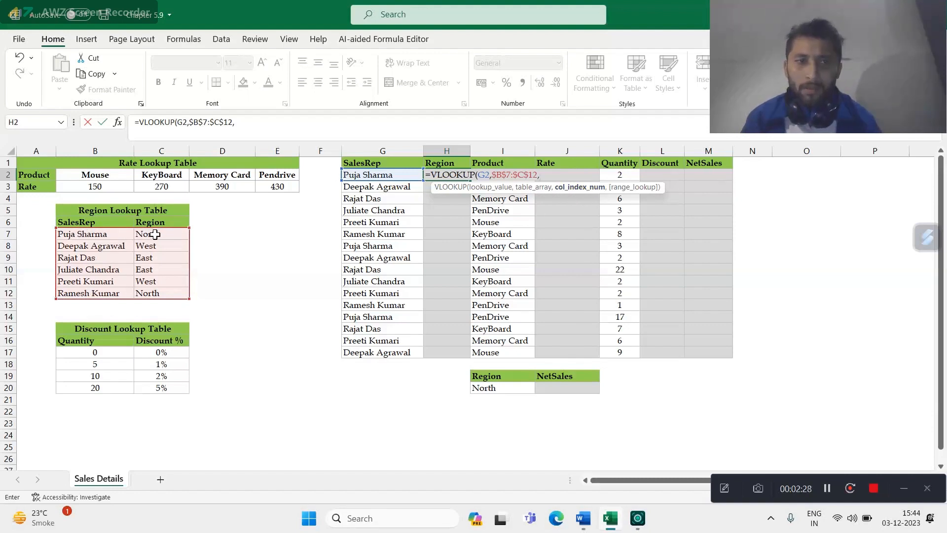
{"action": "type", "text": "2"}
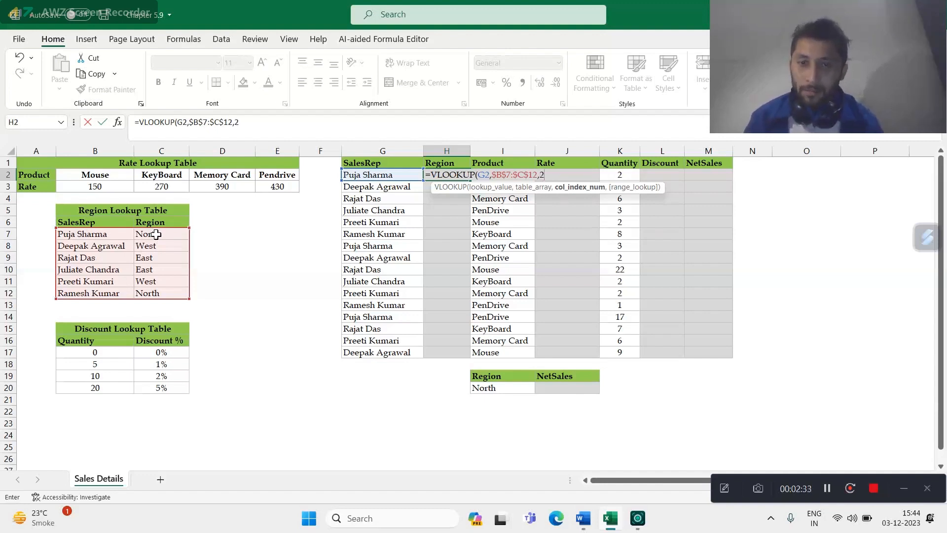
{"action": "type", "text": ","}
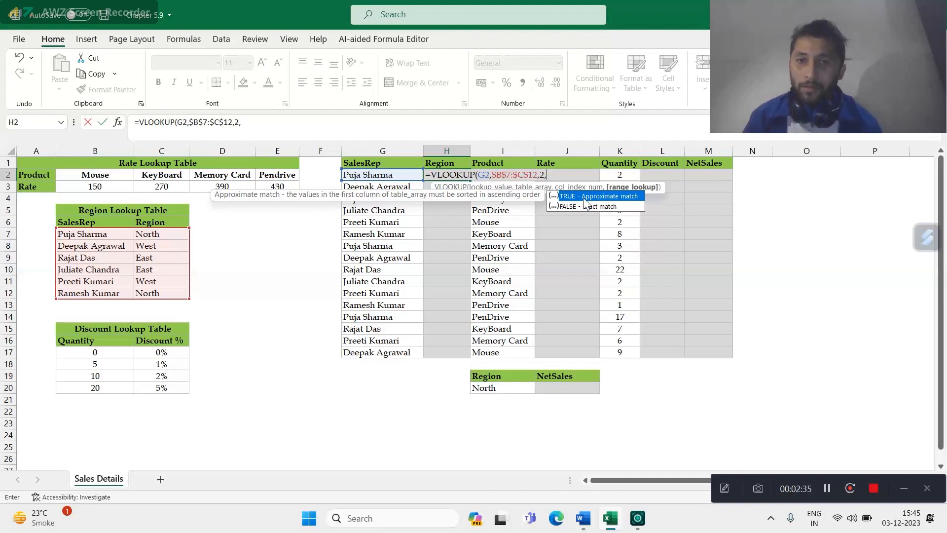
{"action": "double_click", "coordinate": [616, 206]}
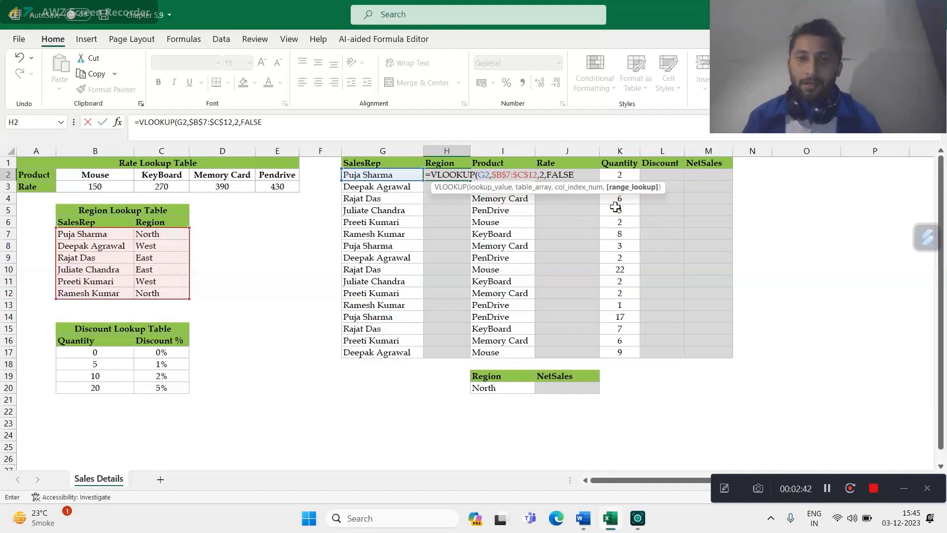
{"action": "key", "text": "Return"}
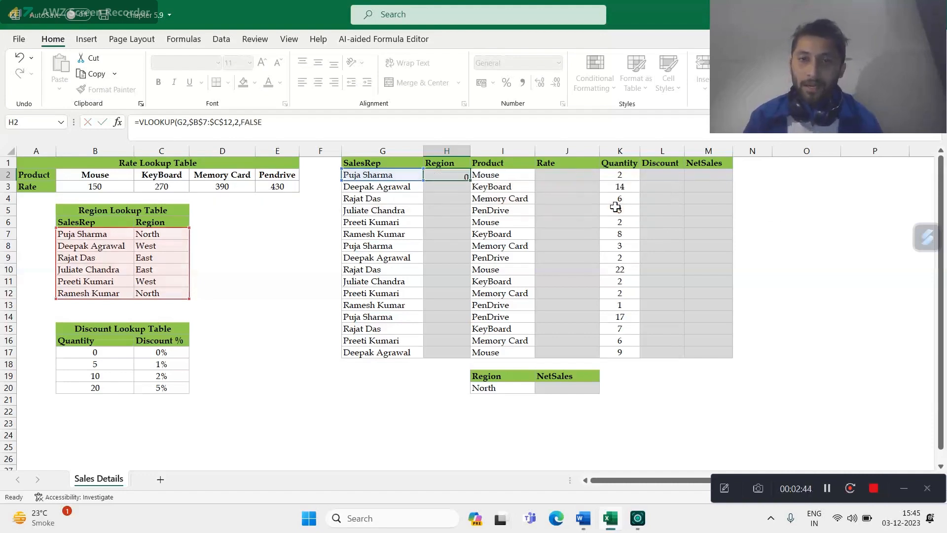
- Fill the region formula in H2 down the Region column through H17
{"action": "left_click", "coordinate": [439, 171]}
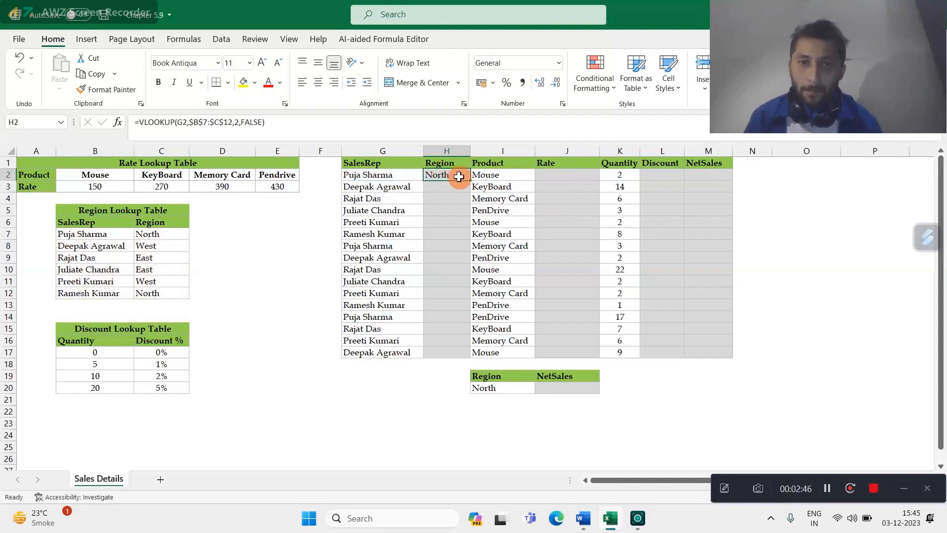
{"action": "left_click_drag", "start_coordinate": [470, 180], "coordinate": [470, 183]}
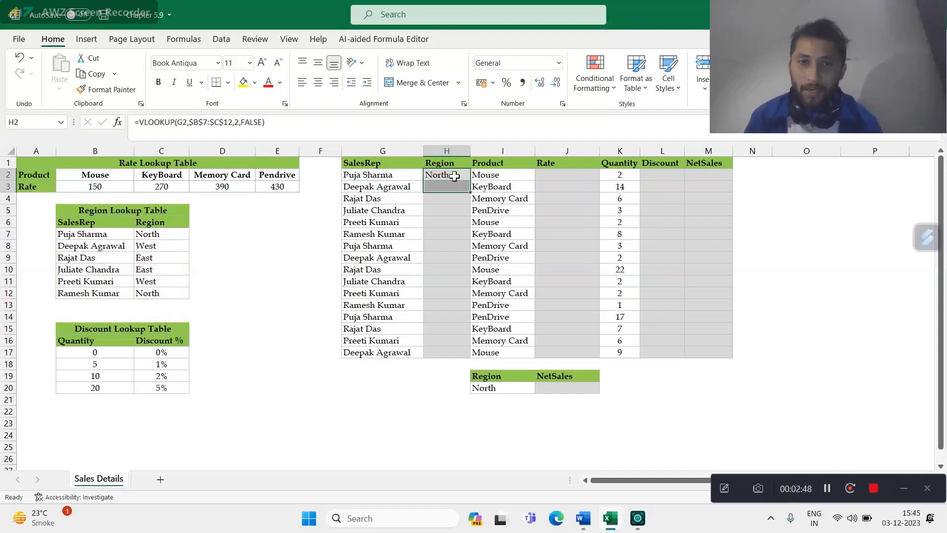
{"action": "left_click", "coordinate": [454, 176]}
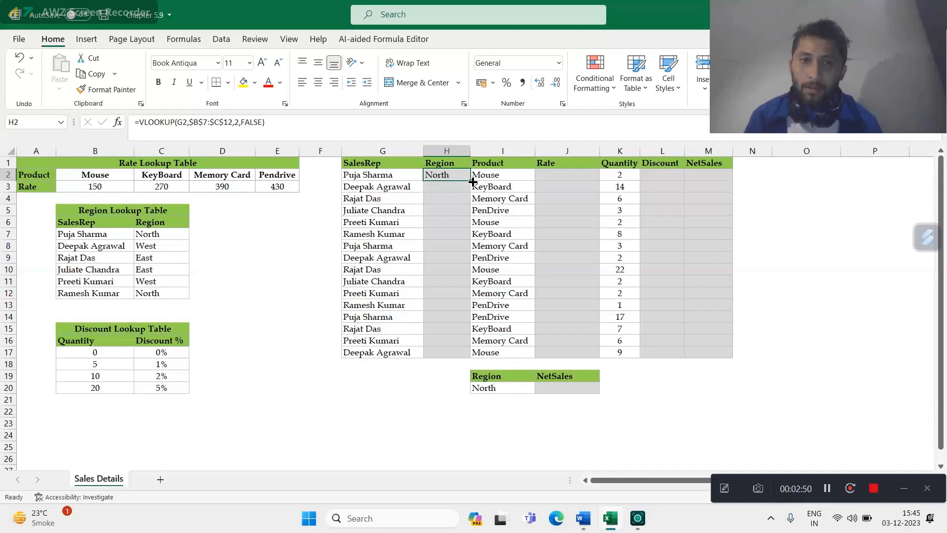
{"action": "double_click", "coordinate": [470, 181]}
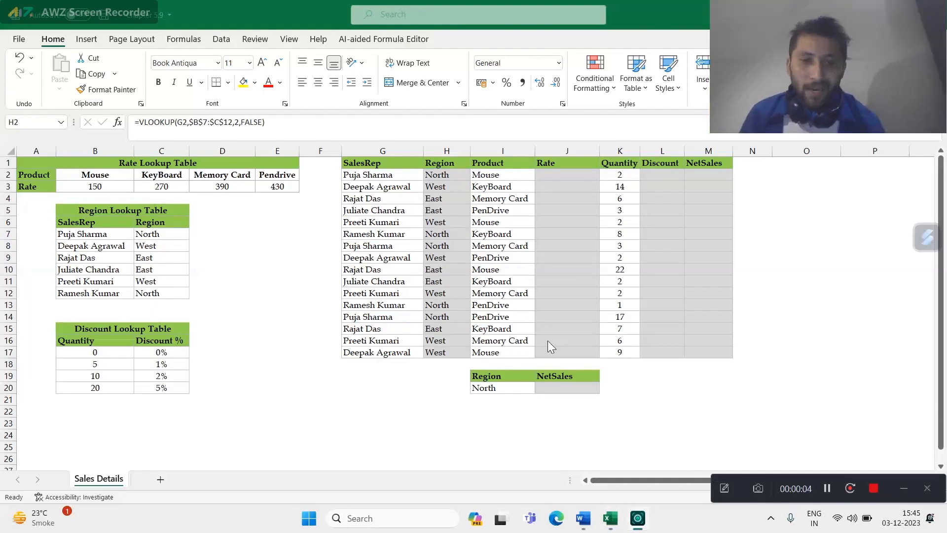
- Check the product rate instruction in the Word task list and return to the Excel sheet
{"action": "key", "text": "alt+Tab"}
{"action": "key", "text": "alt+Tab"}
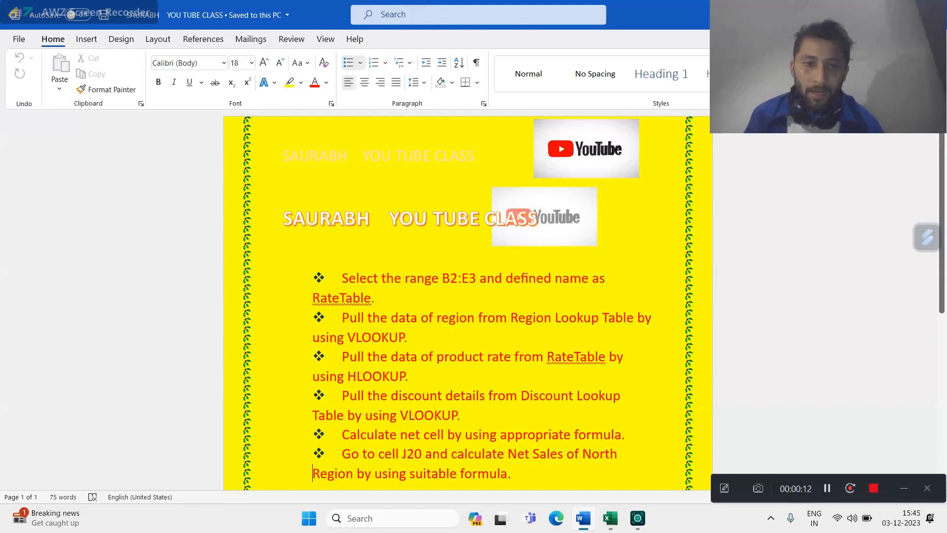
{"action": "key", "text": "alt+Tab"}
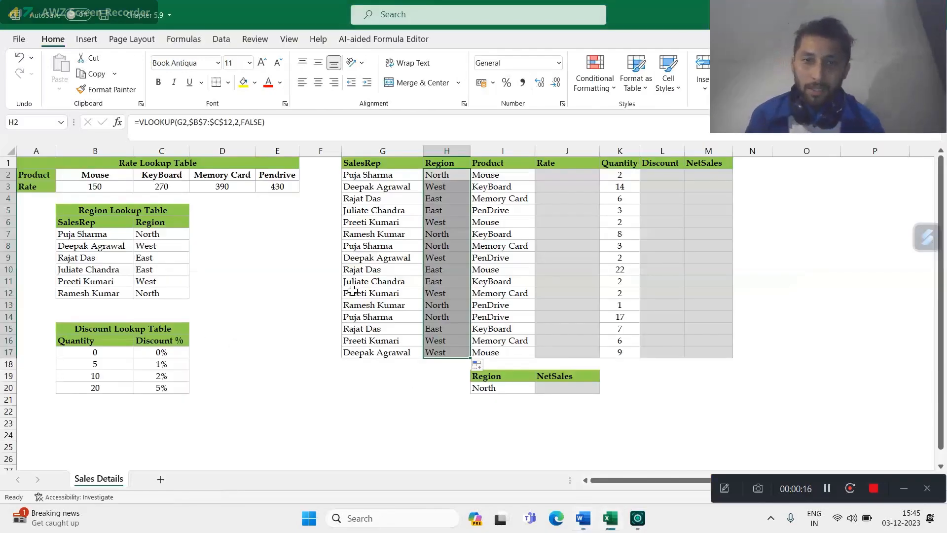
- Compare the vertical layout of the SalesRep and Region columns with the horizontal layout of the Rate Lookup Table
{"action": "left_click", "coordinate": [549, 185]}
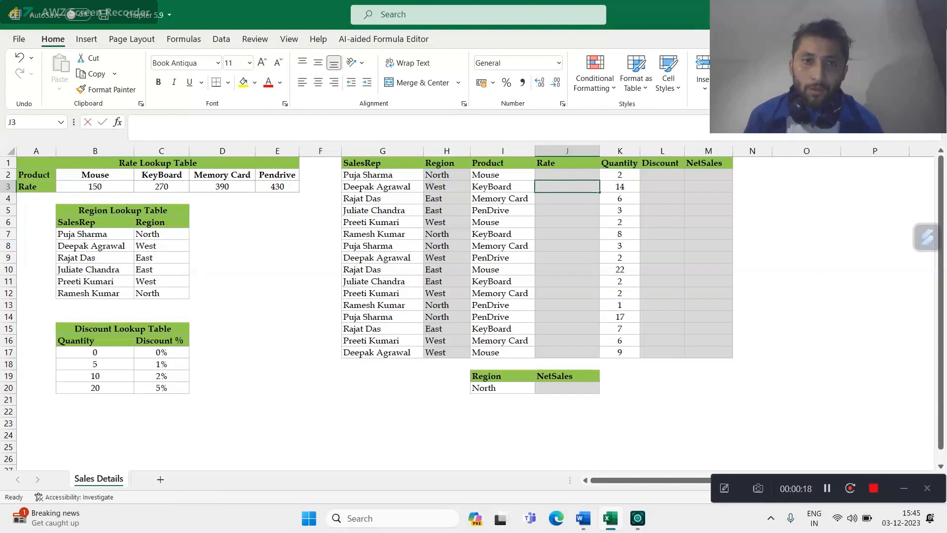
{"action": "left_click", "coordinate": [369, 176]}
{"action": "mouse_move", "coordinate": [370, 176]}
{"action": "left_mouse_down"}
{"action": "mouse_move", "coordinate": [434, 180]}
{"action": "mouse_move", "coordinate": [453, 382]}
{"action": "left_mouse_up"}
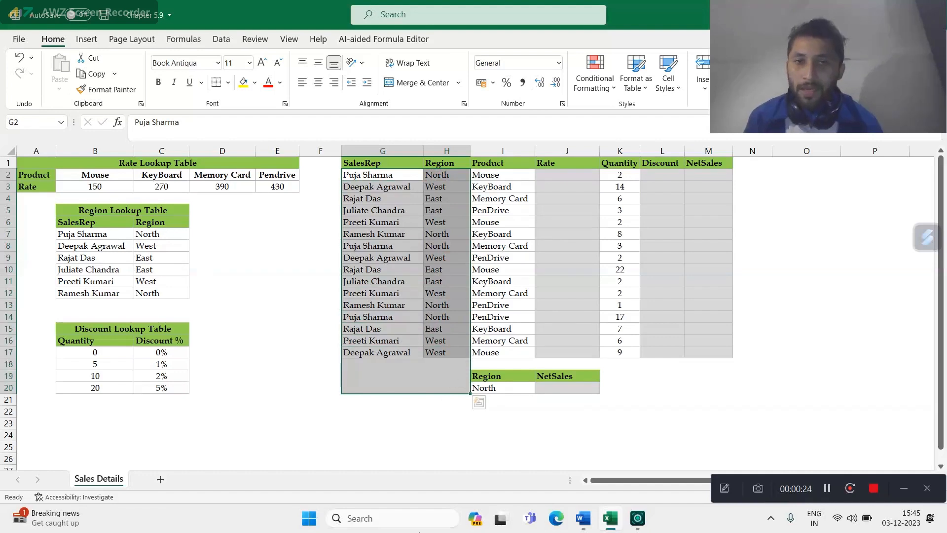
{"action": "left_click", "coordinate": [549, 309]}
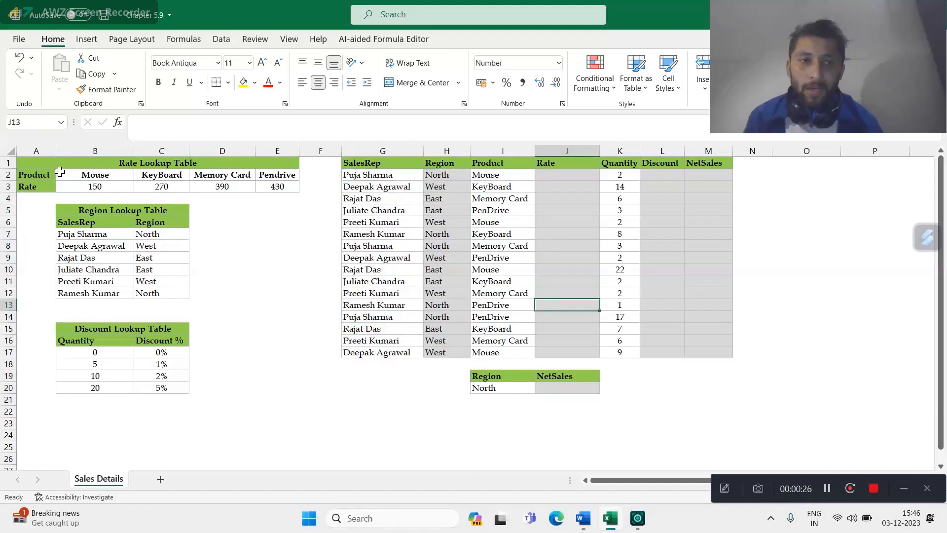
{"action": "left_click", "coordinate": [41, 171]}
{"action": "left_click_drag", "start_coordinate": [41, 172], "coordinate": [571, 217]}
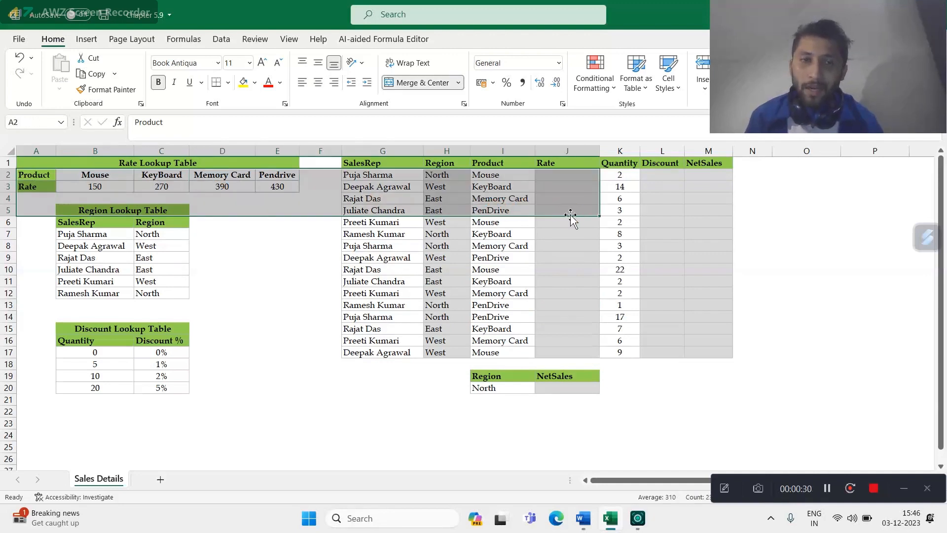
{"action": "left_click", "coordinate": [543, 268]}
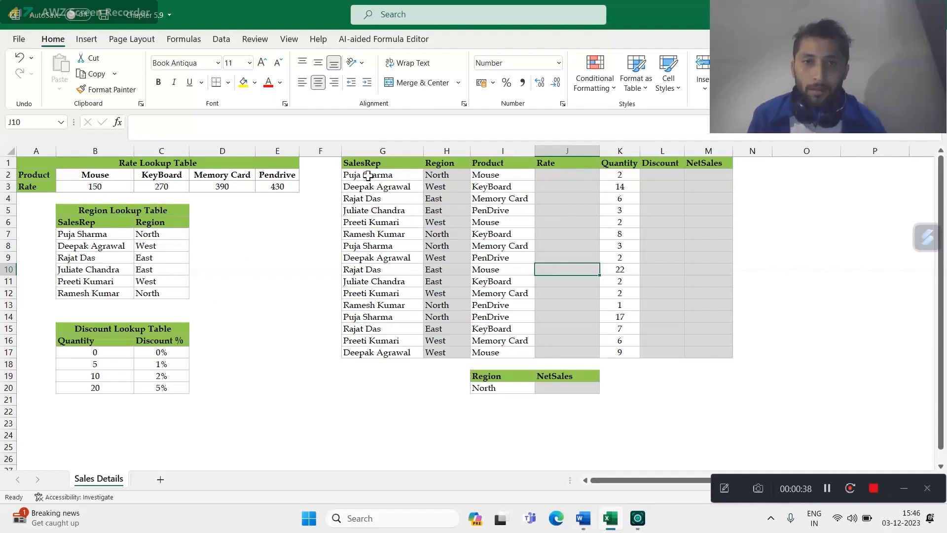
{"action": "left_click_drag", "start_coordinate": [368, 174], "coordinate": [450, 384]}
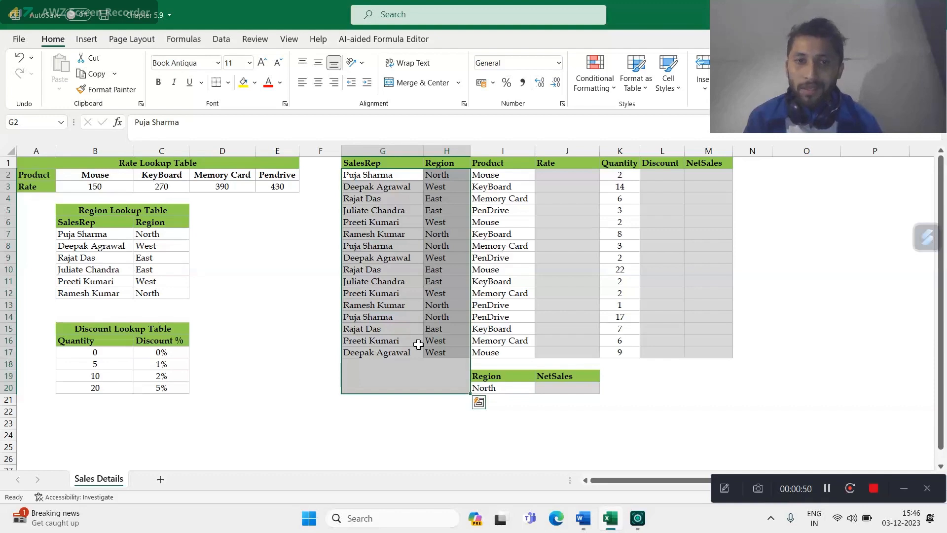
{"action": "left_click", "coordinate": [280, 268]}
{"action": "left_click_drag", "start_coordinate": [19, 174], "coordinate": [414, 211]}
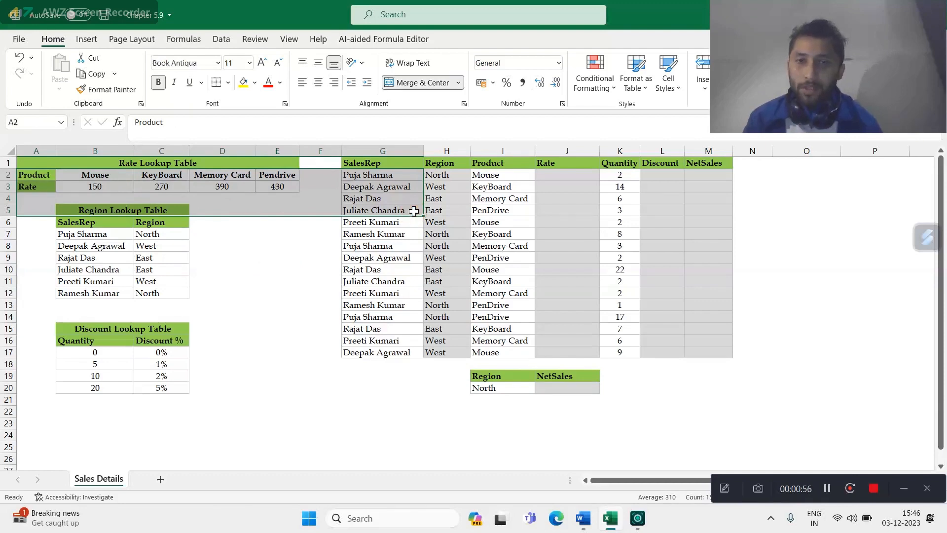
- Enter =HLOOKUP(I2,$A$2:$E$3,2,FALSE) in J2 to pull the first product's rate from the Rate Lookup Table
{"action": "left_click", "coordinate": [546, 173]}
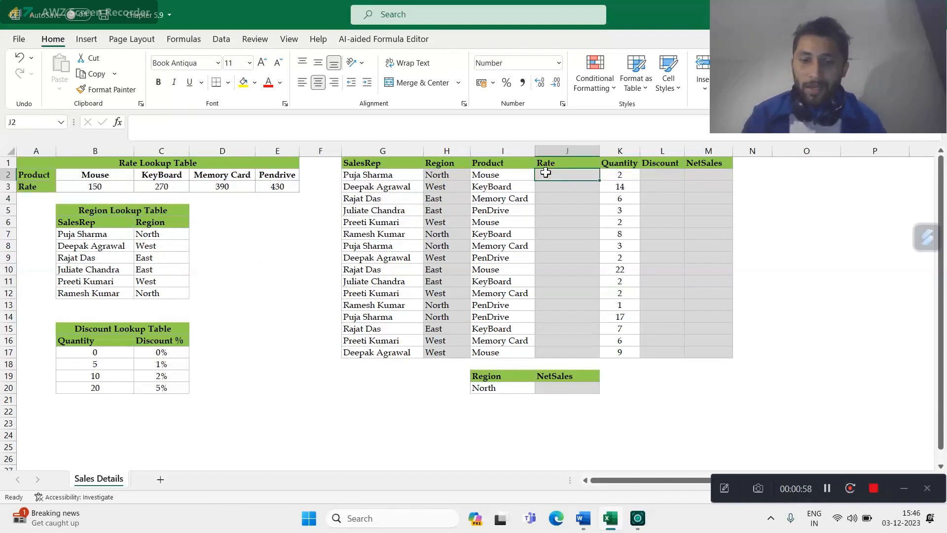
{"action": "type", "text": "="}
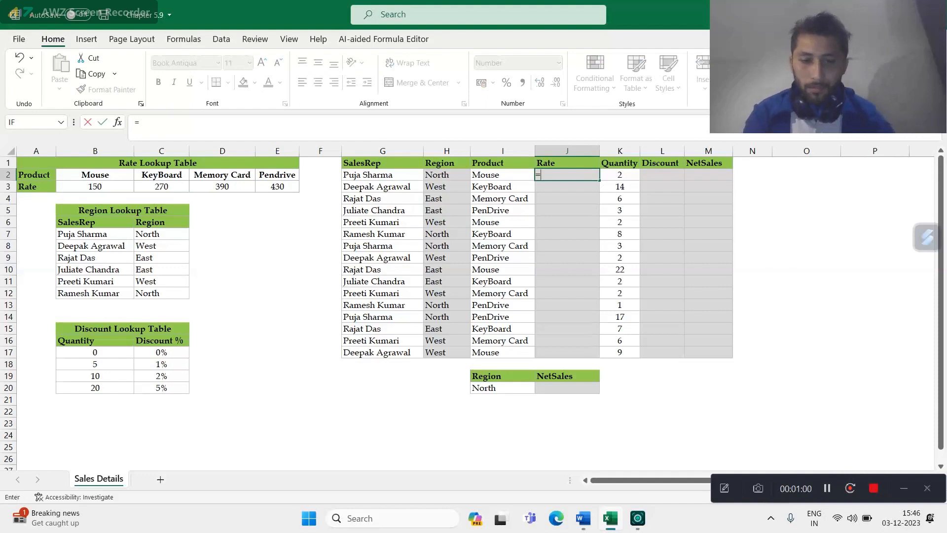
{"action": "type", "text": "hl"}
{"action": "key", "text": "Tab"}
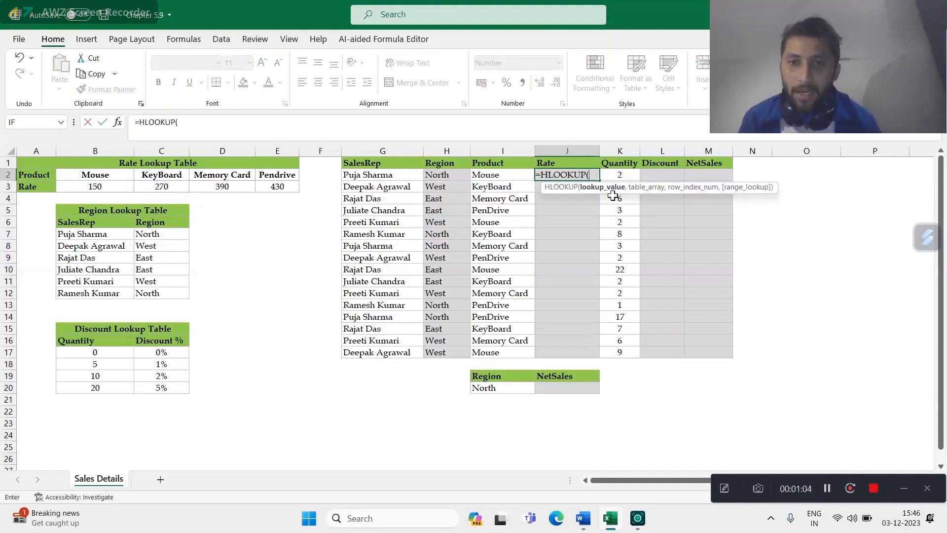
{"action": "left_click", "coordinate": [504, 176]}
{"action": "type", "text": ","}
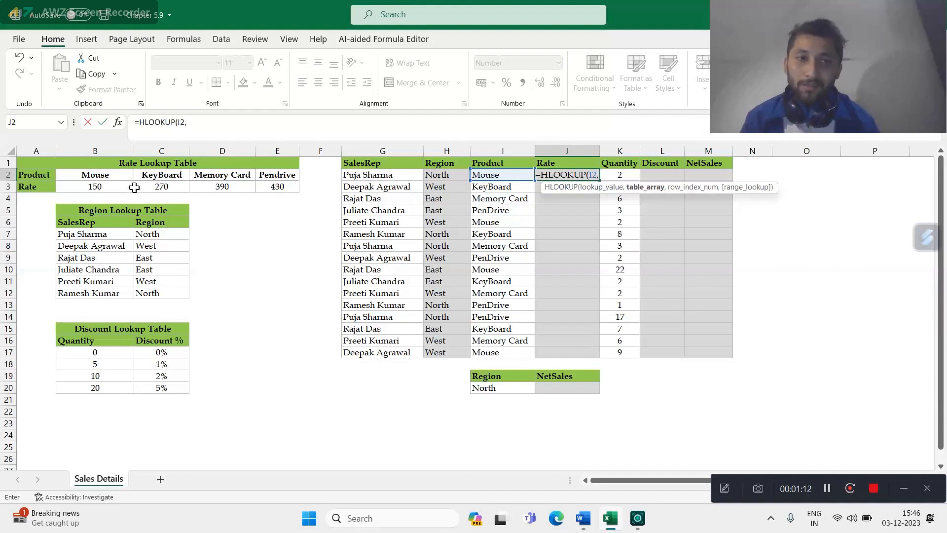
{"action": "left_click_drag", "start_coordinate": [46, 175], "coordinate": [291, 191]}
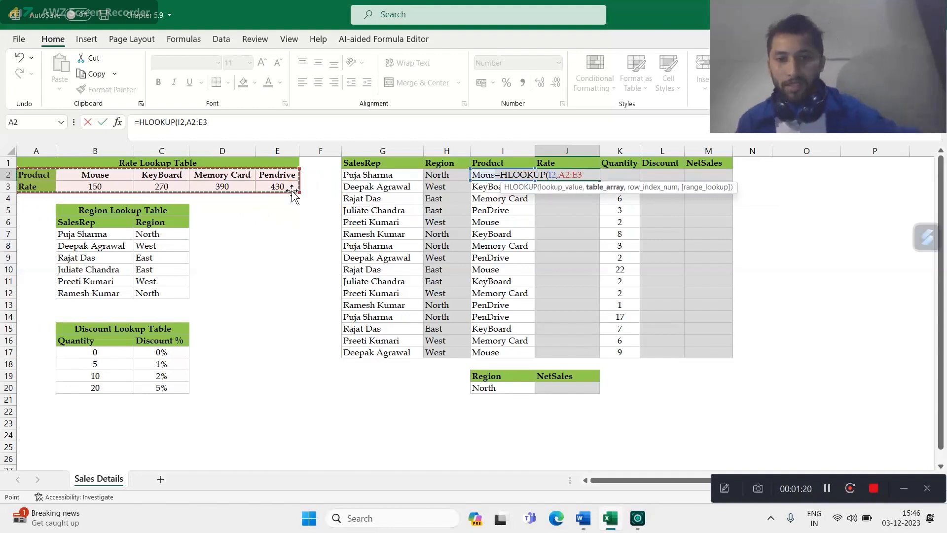
{"action": "key", "text": "F4"}
{"action": "type", "text": ",2"}
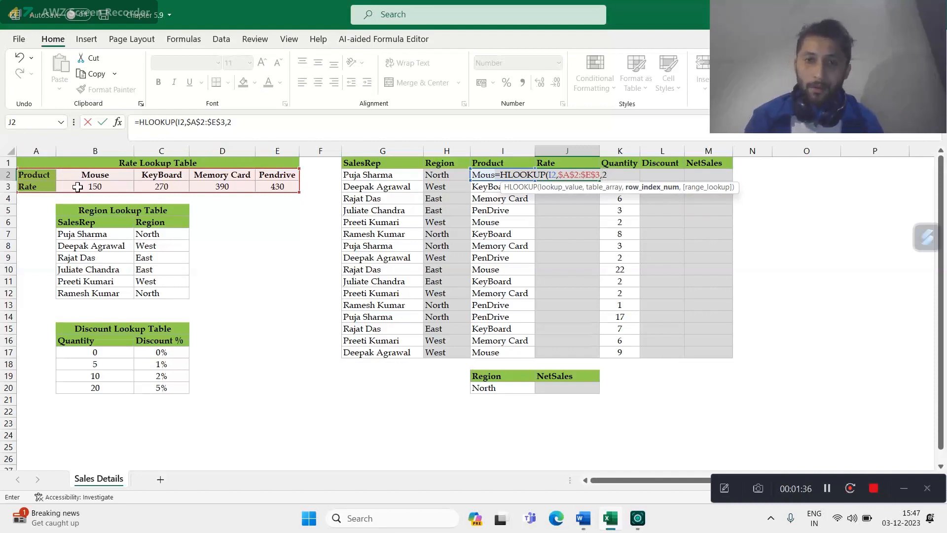
{"action": "type", "text": ","}
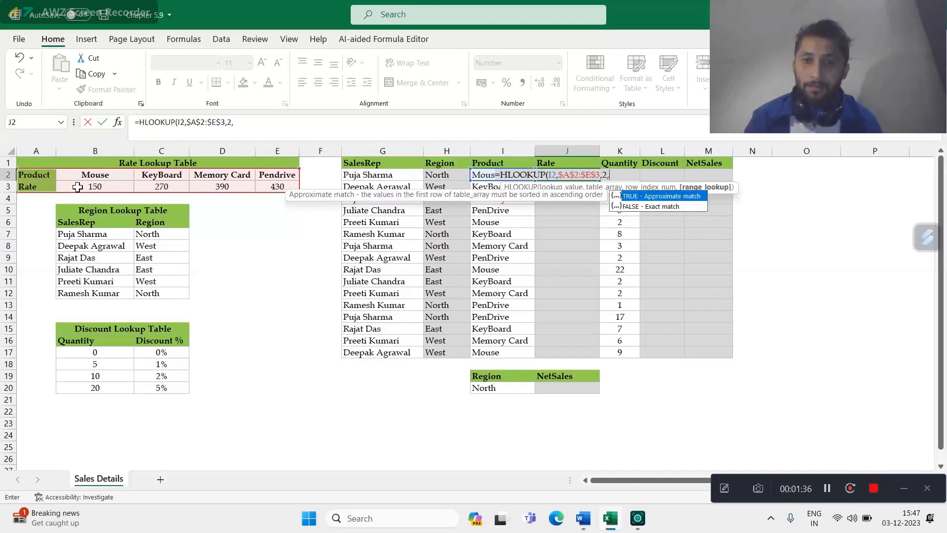
{"action": "double_click", "coordinate": [667, 207]}
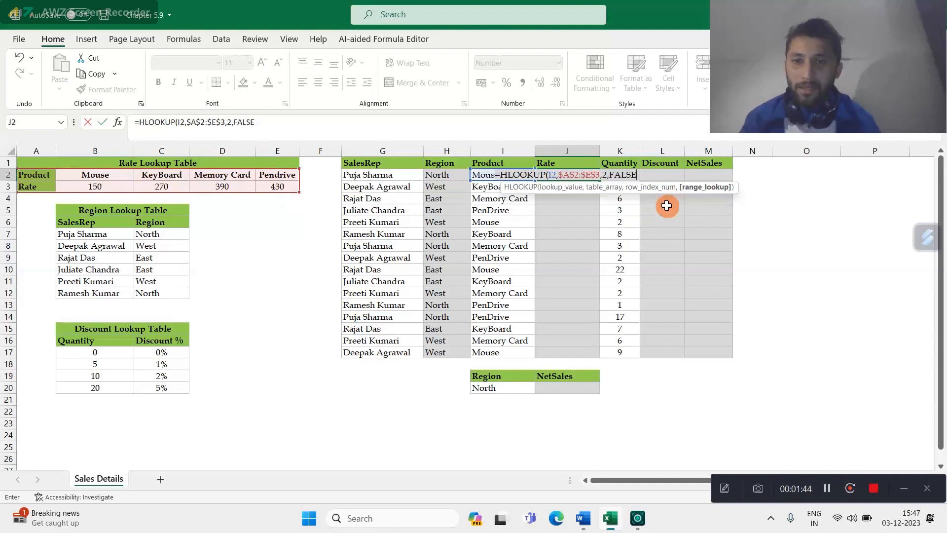
{"action": "key", "text": "Return"}
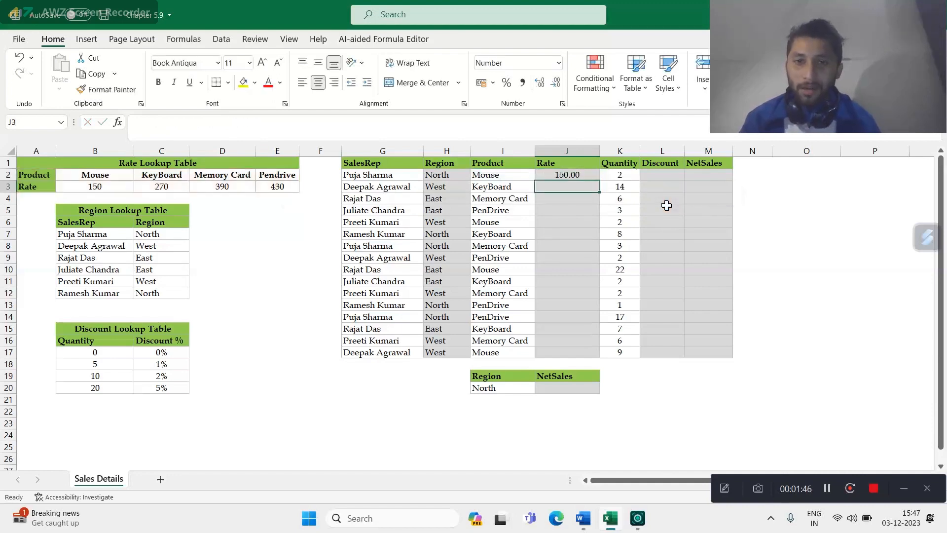
- Fill the J2 rate formula down through J17 and format the rates as Number with 0 decimal places
{"action": "left_click", "coordinate": [567, 175]}
{"action": "double_click", "coordinate": [599, 181]}
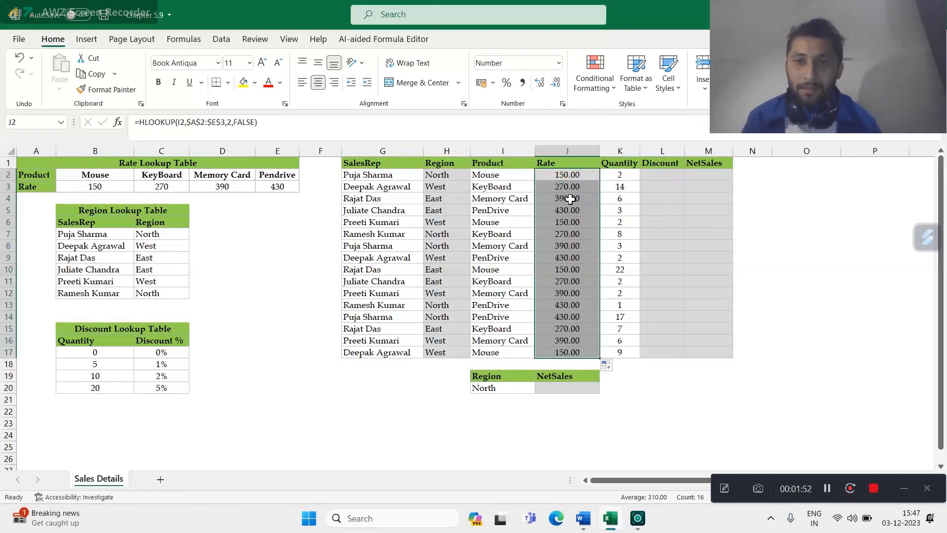
{"action": "left_click", "coordinate": [559, 63]}
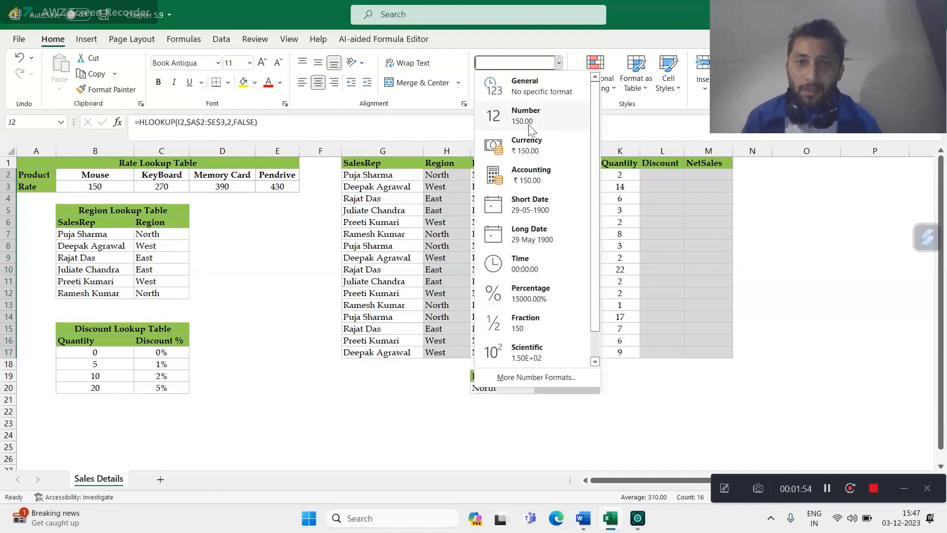
{"action": "left_click", "coordinate": [538, 378]}
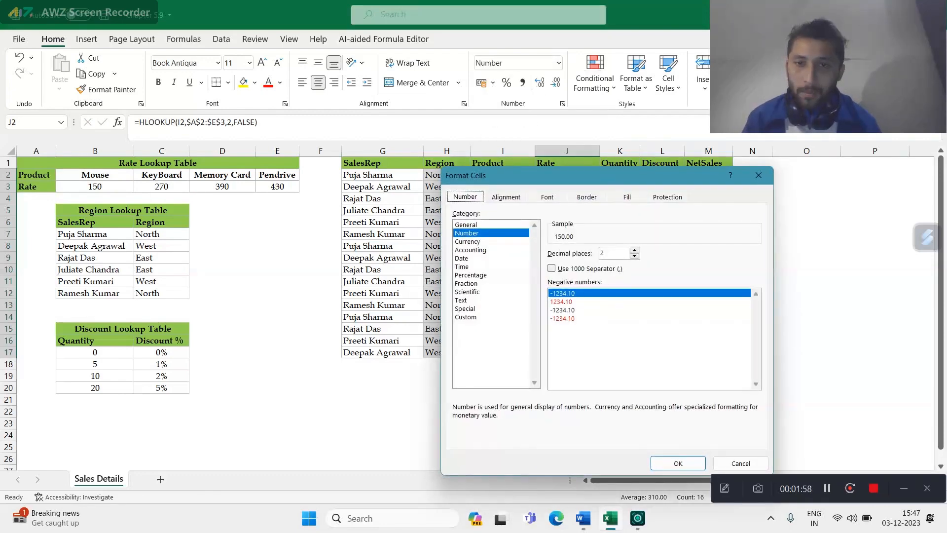
{"action": "left_click", "coordinate": [612, 253]}
{"action": "key", "text": "BackSpace"}
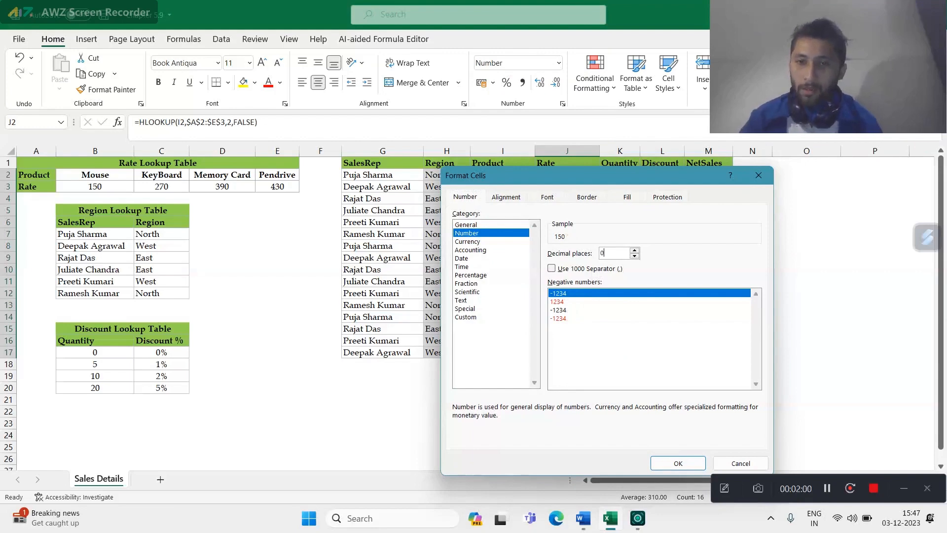
{"action": "key", "text": "Return"}
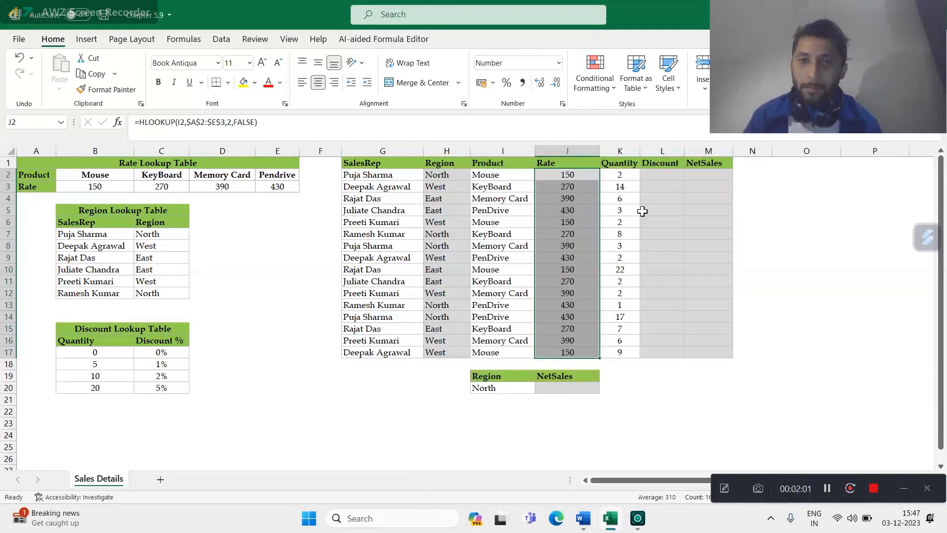
- Select L2, check the discount instruction in the Word task list and return to the Excel sheet
{"action": "left_click", "coordinate": [649, 176]}
{"action": "key", "text": "alt+Tab"}
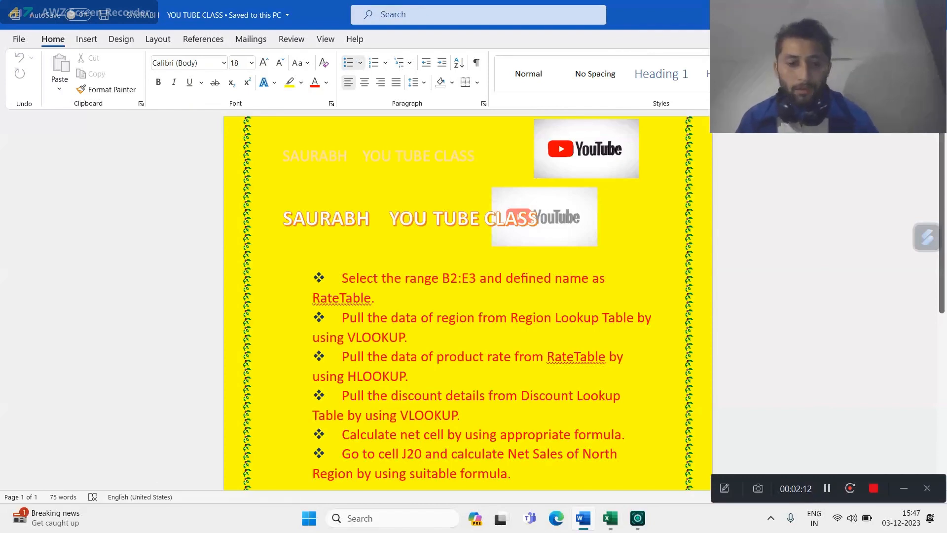
{"action": "key", "text": "alt+Tab"}
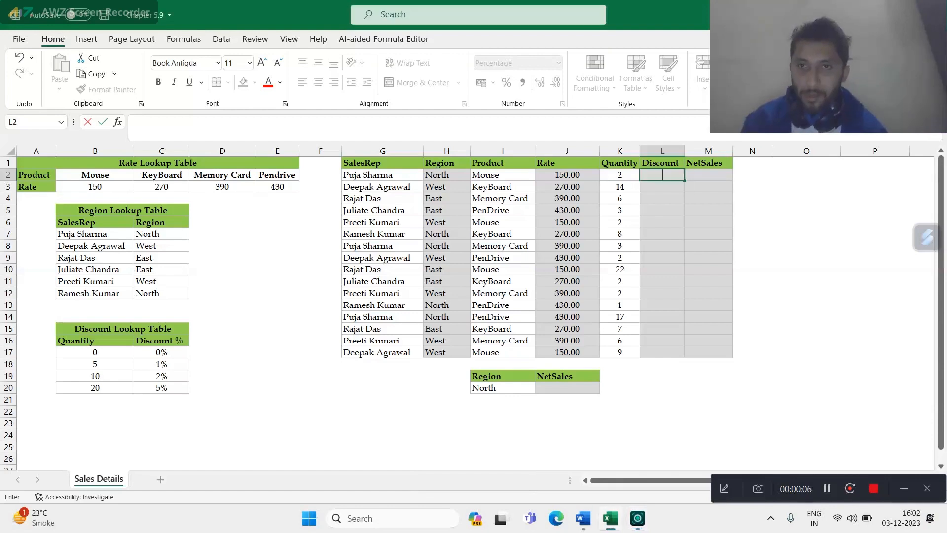
- Start a VLOOKUP in L2 with quantity K2 as the lookup value and the Discount Lookup Table range $B$17:$C$20 as an absolute table array
{"action": "type", "text": "="}
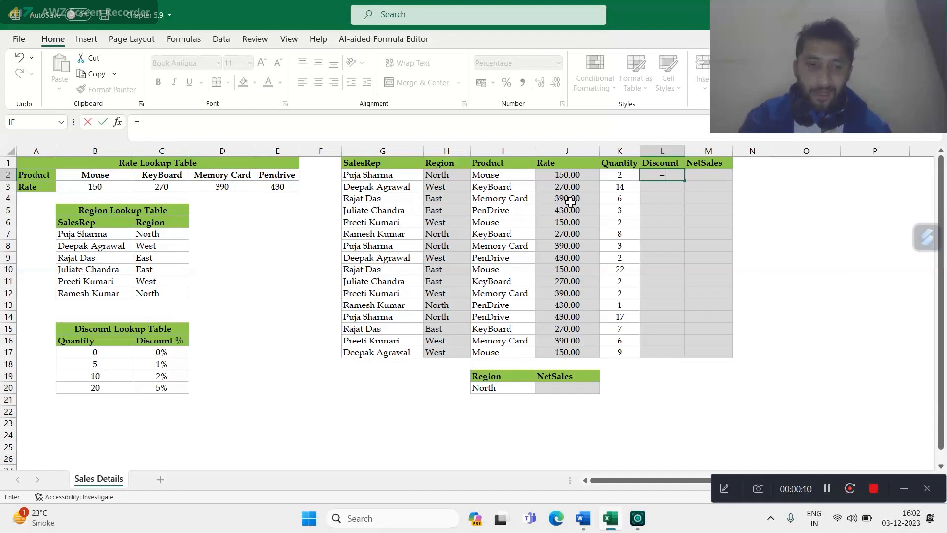
{"action": "type", "text": "vlo"}
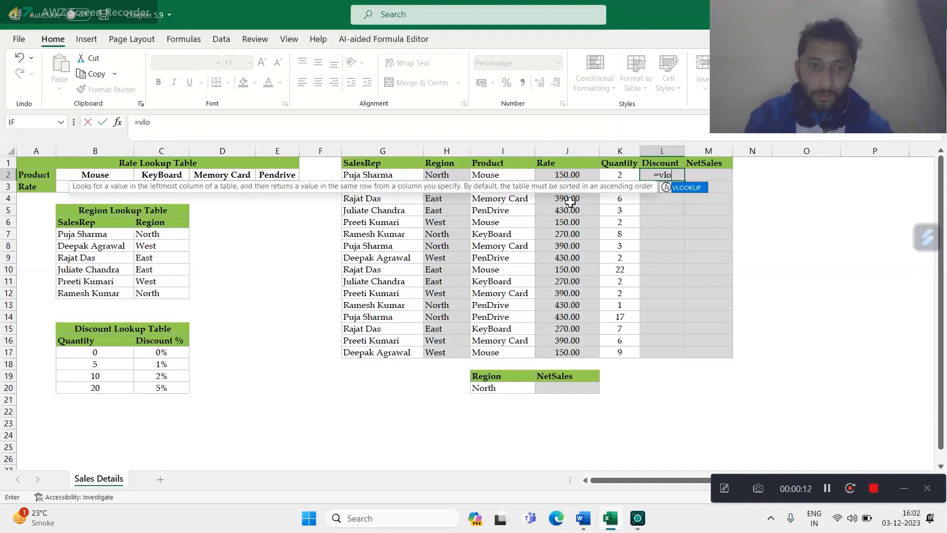
{"action": "key", "text": "Tab"}
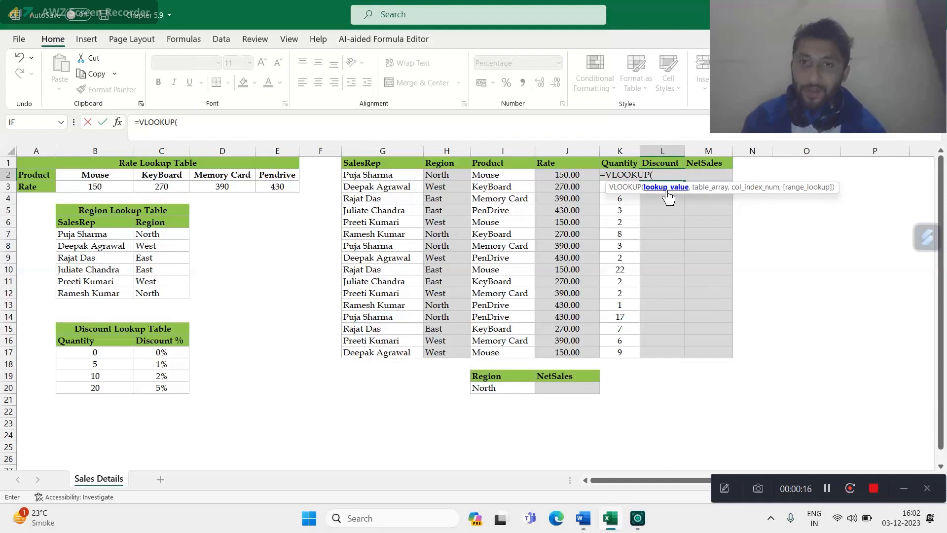
{"action": "left_click", "coordinate": [625, 199]}
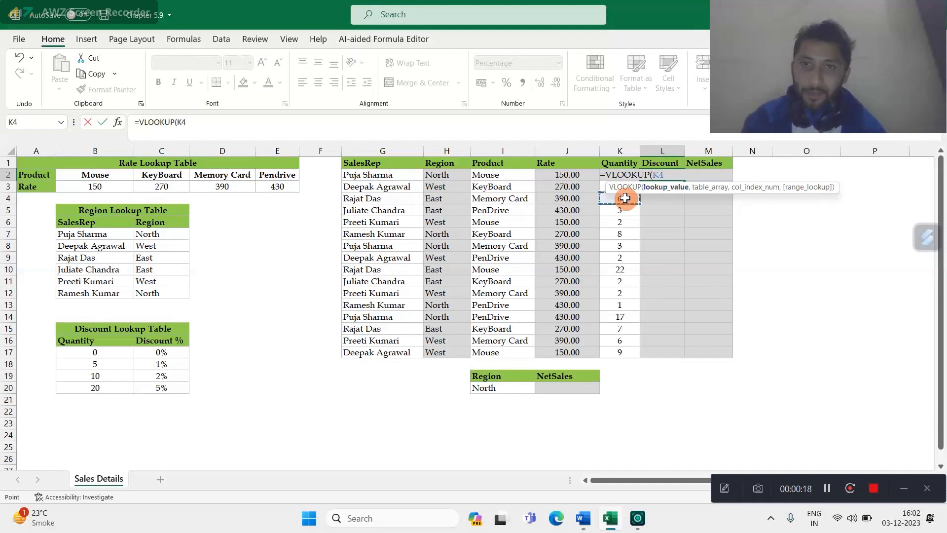
{"action": "key", "text": "Up"}
{"action": "key", "text": "Up"}
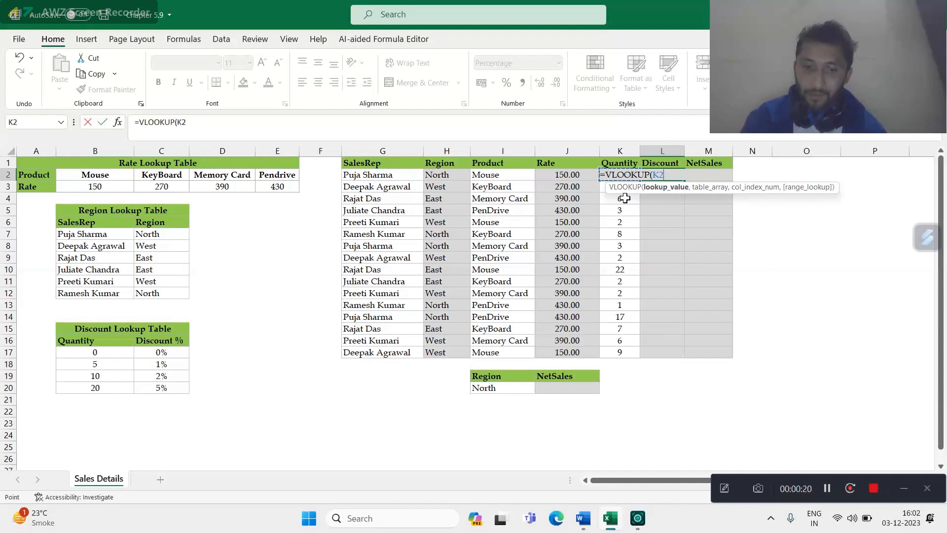
{"action": "type", "text": ","}
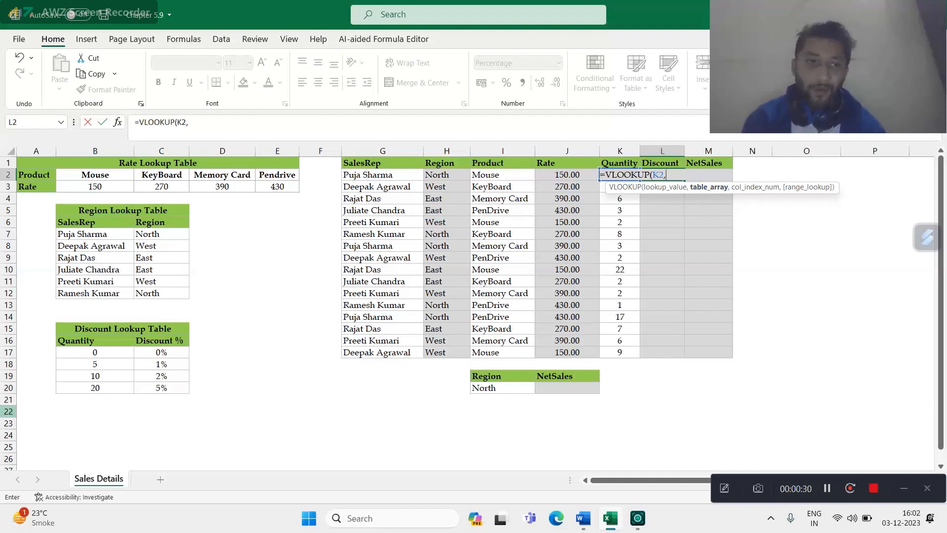
{"action": "left_click", "coordinate": [78, 352]}
{"action": "key", "text": "shift+Down"}
{"action": "key", "text": "shift+Down"}
{"action": "key", "text": "shift+Down"}
{"action": "key", "text": "shift+Right"}
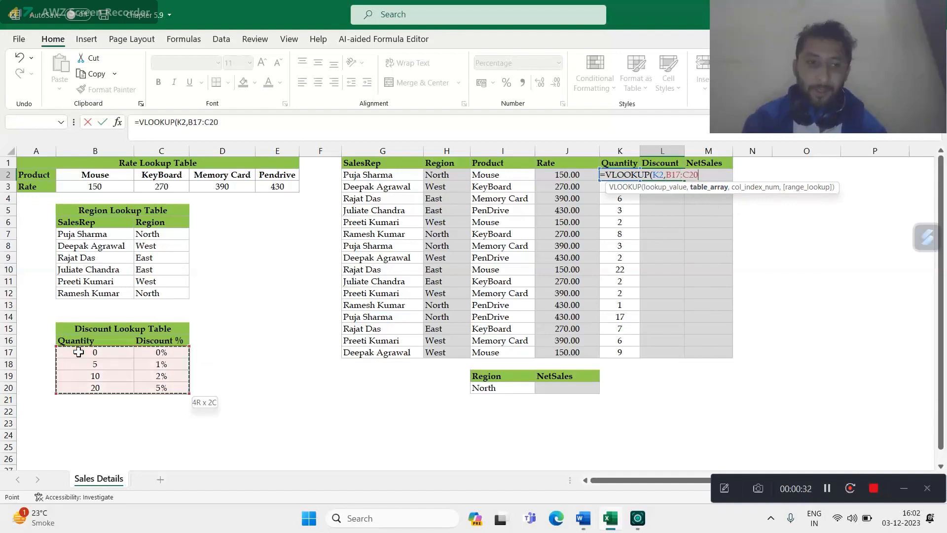
{"action": "key", "text": "F4"}
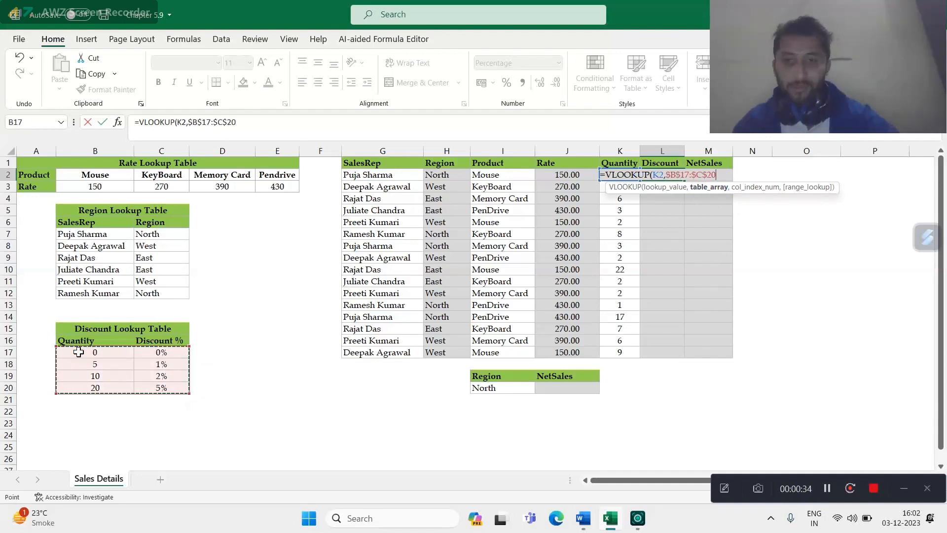
- Complete the L2 discount formula with column index 2 and TRUE for approximate match, and fill it down through L17
{"action": "type", "text": ","}
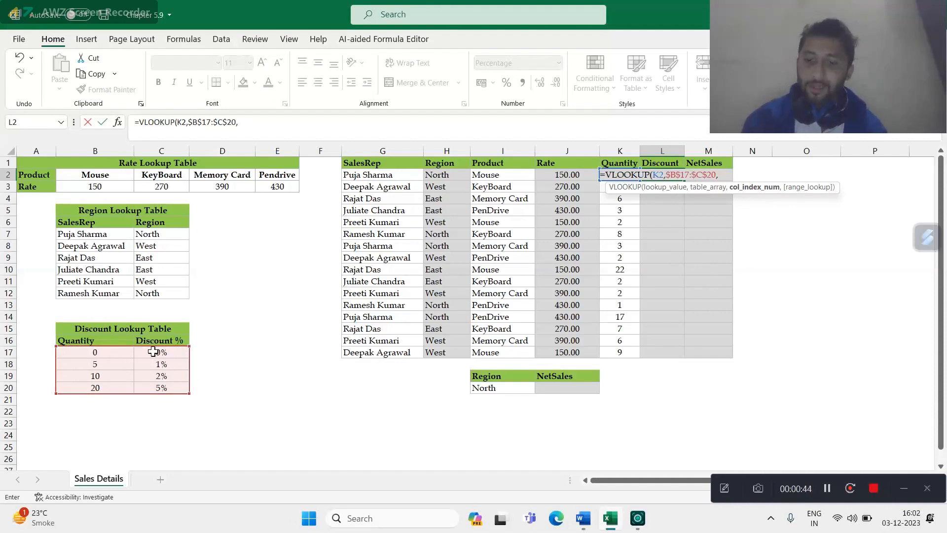
{"action": "type", "text": ","}
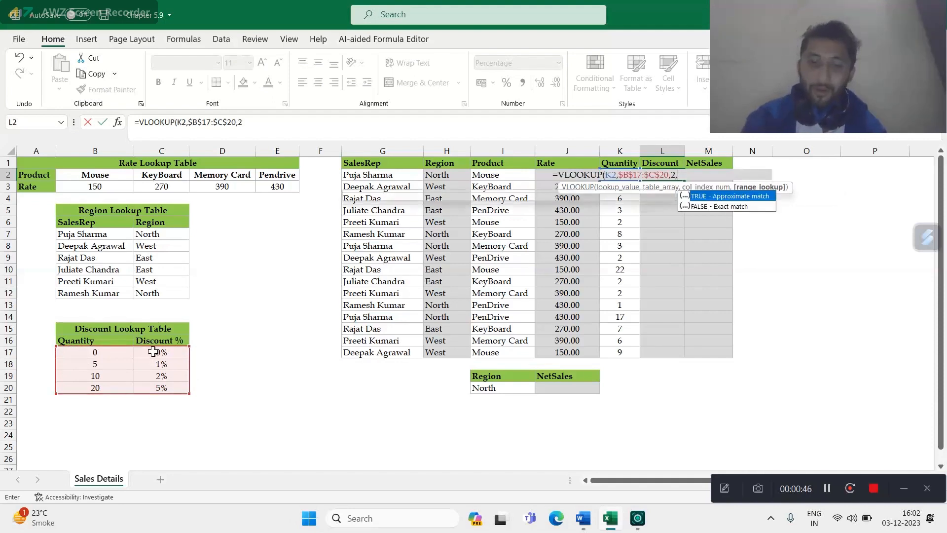
{"action": "double_click", "coordinate": [730, 197]}
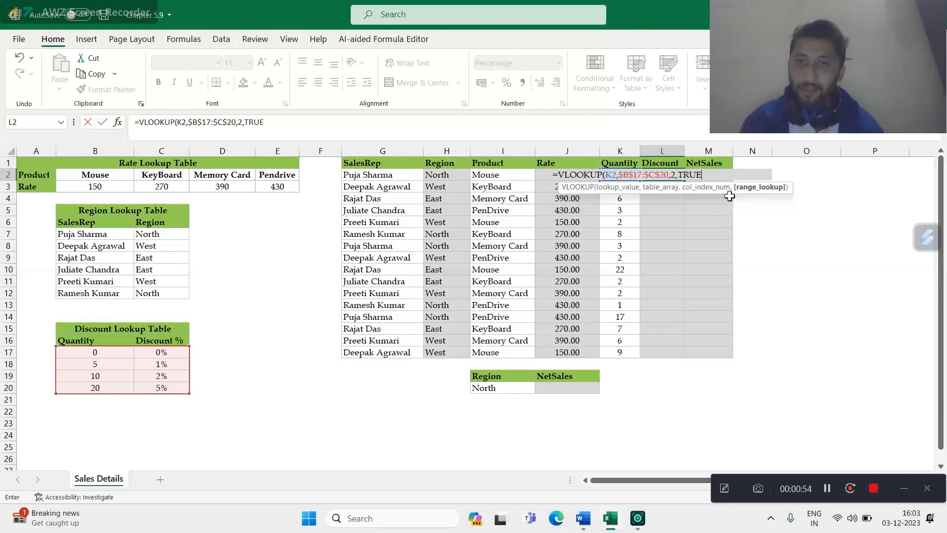
{"action": "key", "text": "Return"}
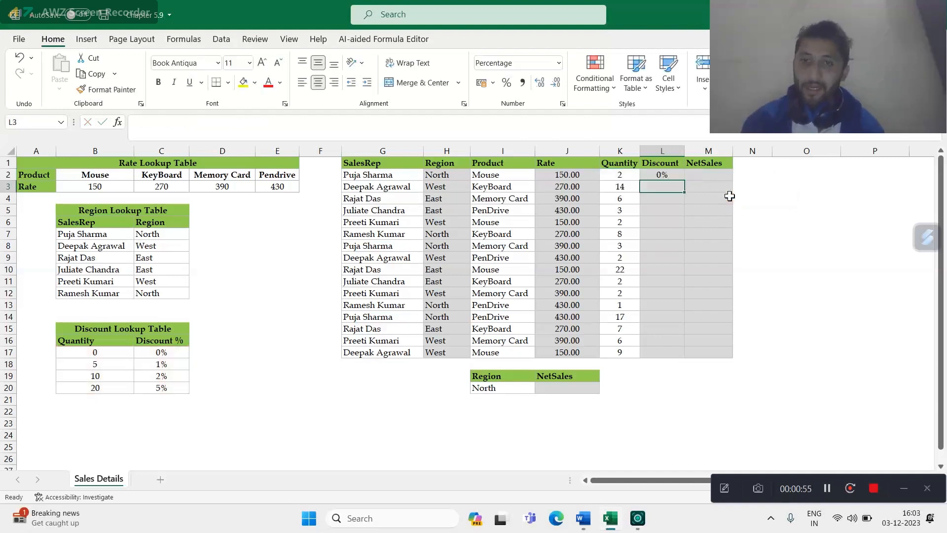
{"action": "left_click", "coordinate": [679, 178]}
{"action": "double_click", "coordinate": [685, 180]}
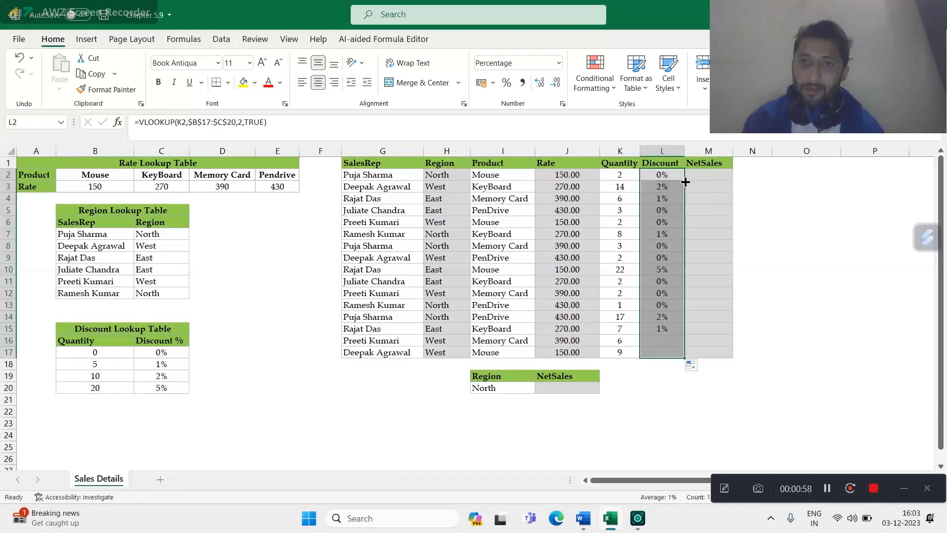
- Select M2, check the net sales instruction in the Word task list and return to the Excel sheet
{"action": "left_click", "coordinate": [705, 176]}
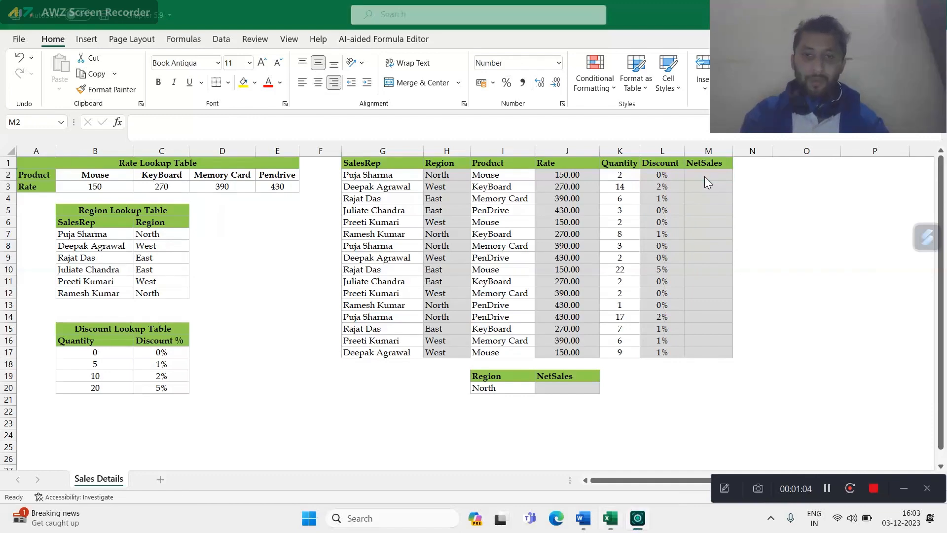
{"action": "key", "text": "alt+Tab"}
{"action": "key", "text": "alt+Tab"}
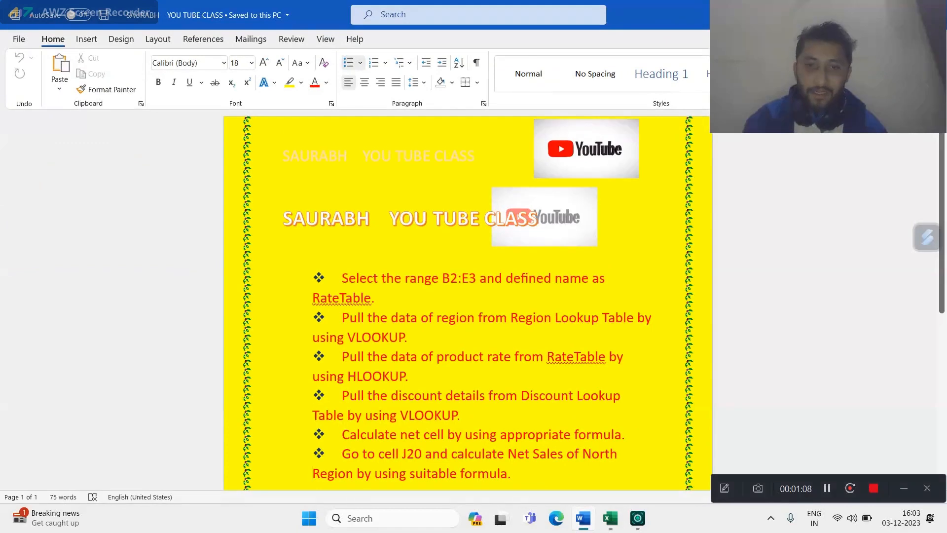
{"action": "key", "text": "alt+Tab"}
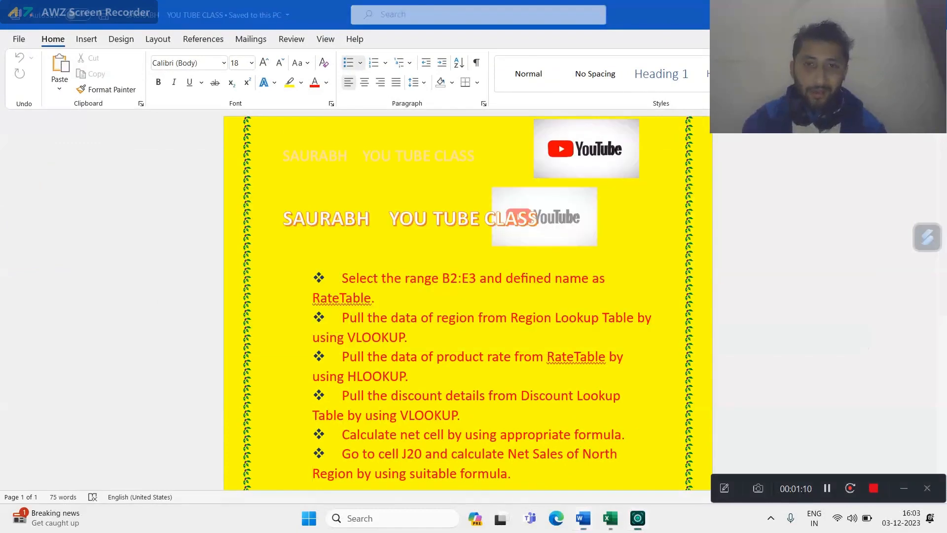
{"action": "key", "text": "alt+Tab"}
{"action": "key", "text": "alt+Tab"}
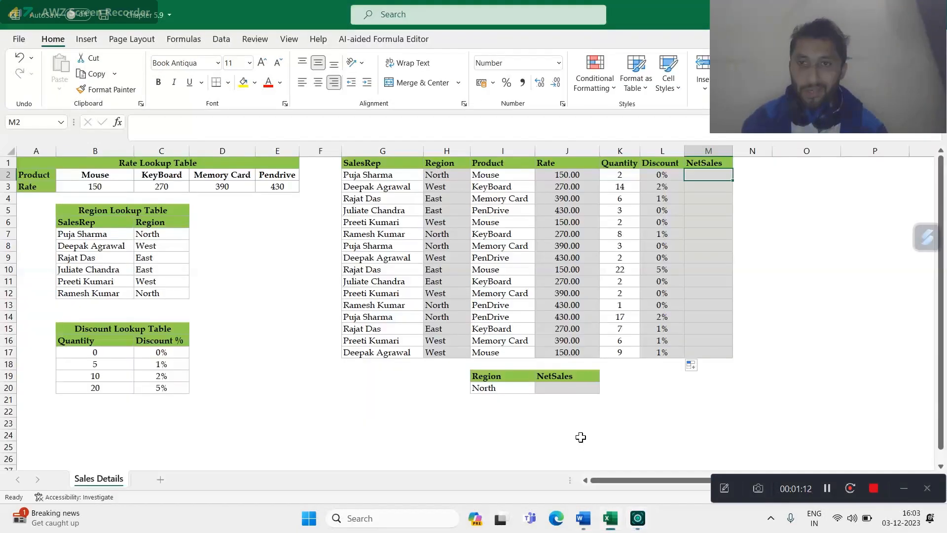
- Start the net sales formula in M2 with the rate times quantity product (J2*K2)
{"action": "type", "text": "="}
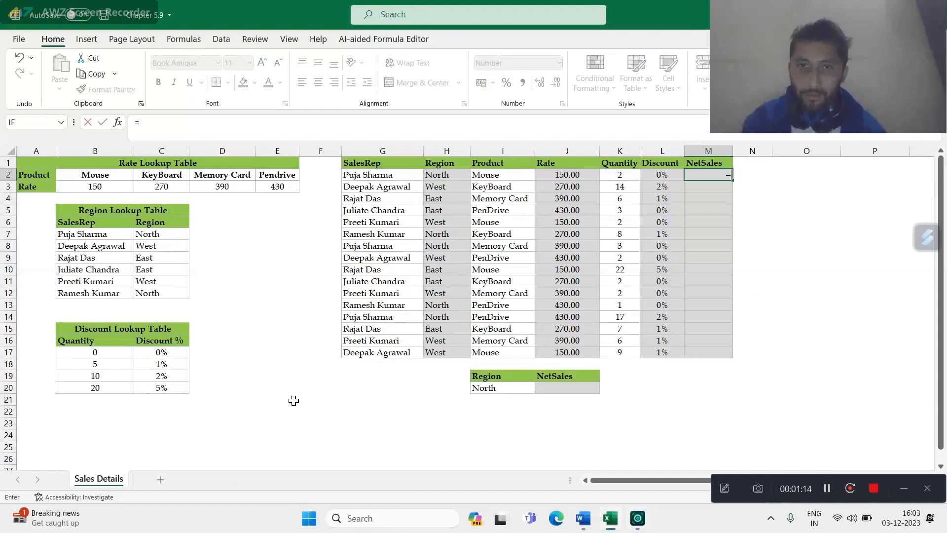
{"action": "type", "text": "("}
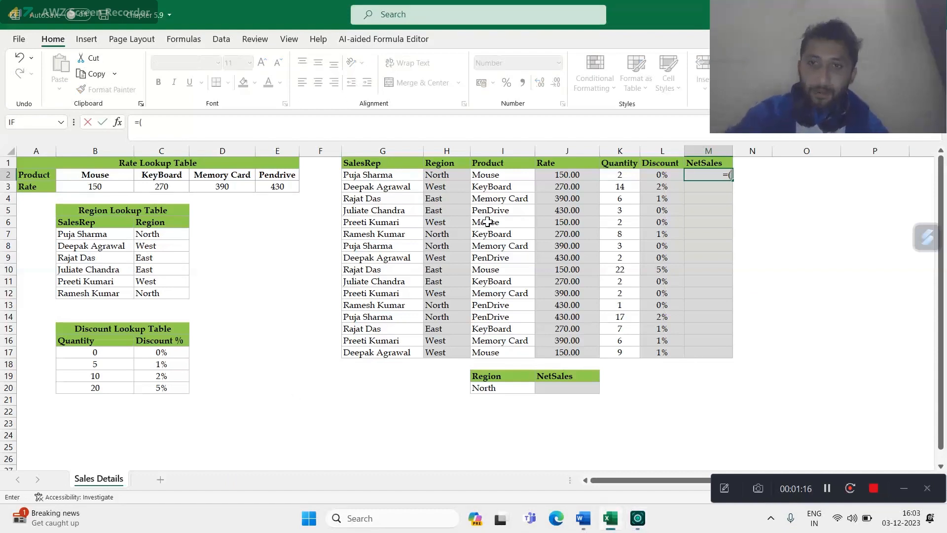
{"action": "left_click", "coordinate": [568, 175]}
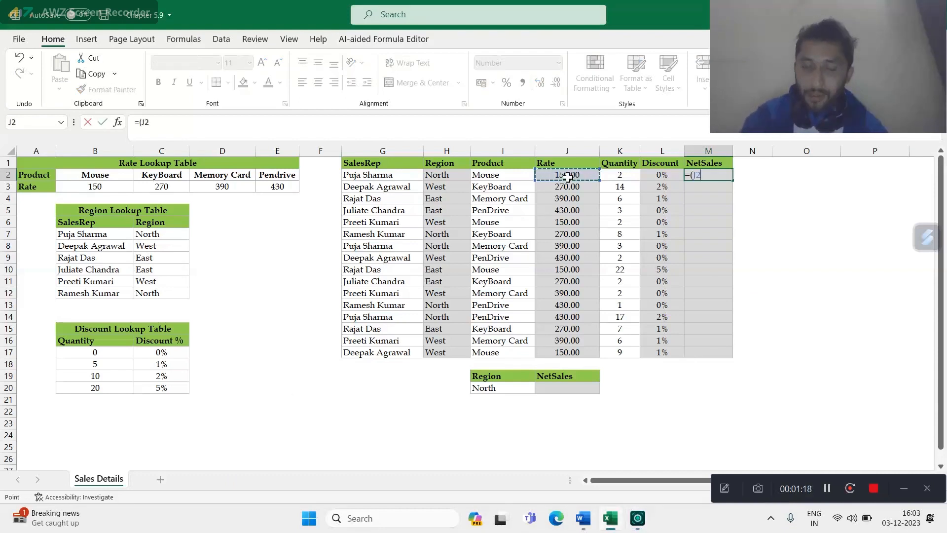
{"action": "type", "text": "*"}
{"action": "left_click", "coordinate": [626, 174]}
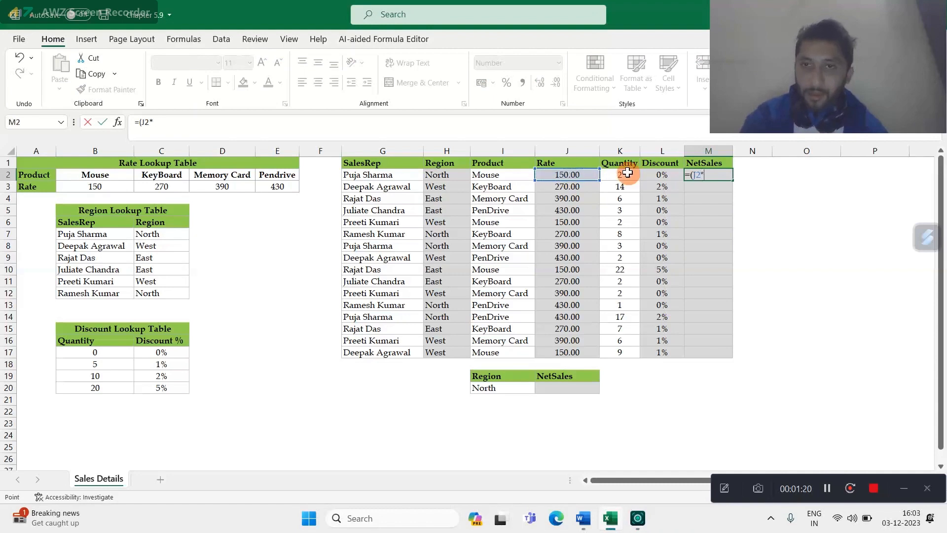
- Complete the M2 formula by subtracting the discount amount (J2*K2*L2), and fill it down through M17
{"action": "type", "text": ")-("}
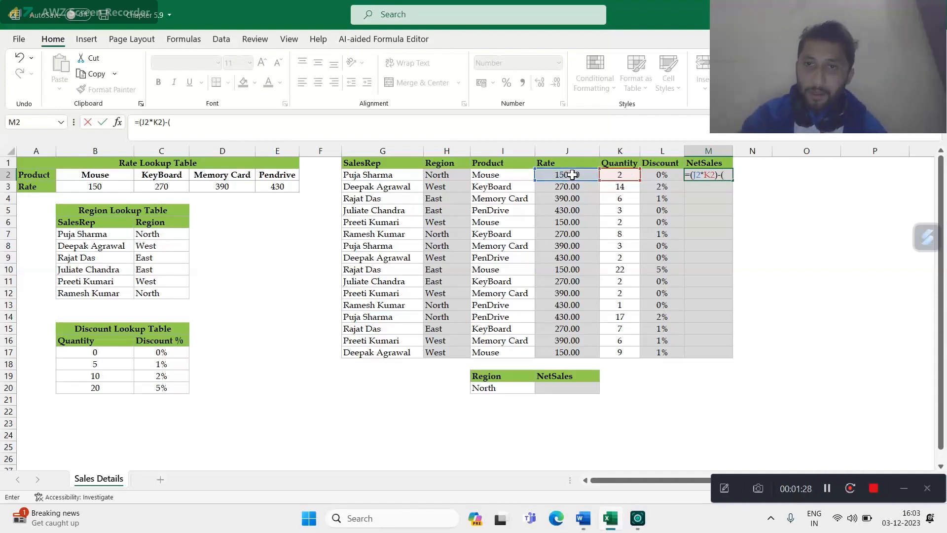
{"action": "left_click", "coordinate": [572, 175]}
{"action": "type", "text": "*"}
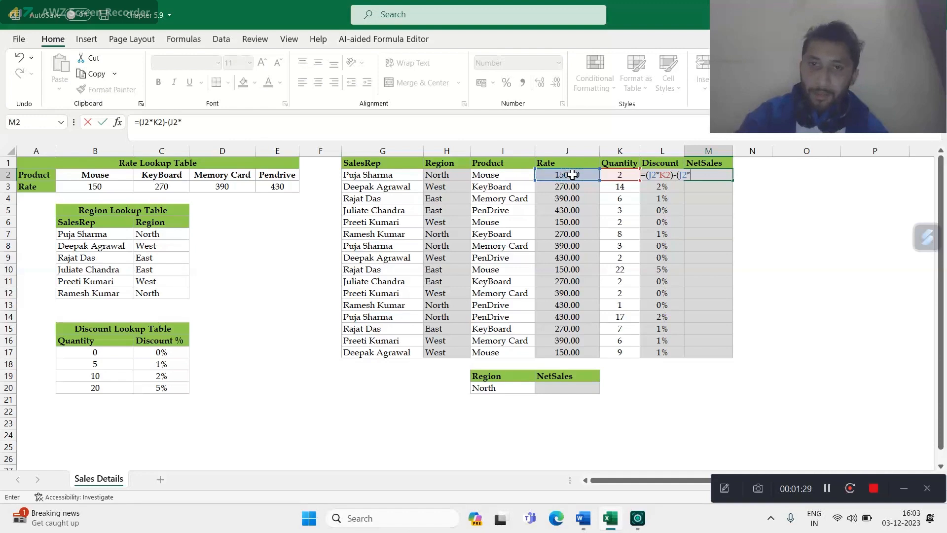
{"action": "left_click", "coordinate": [620, 176]}
{"action": "type", "text": "*"}
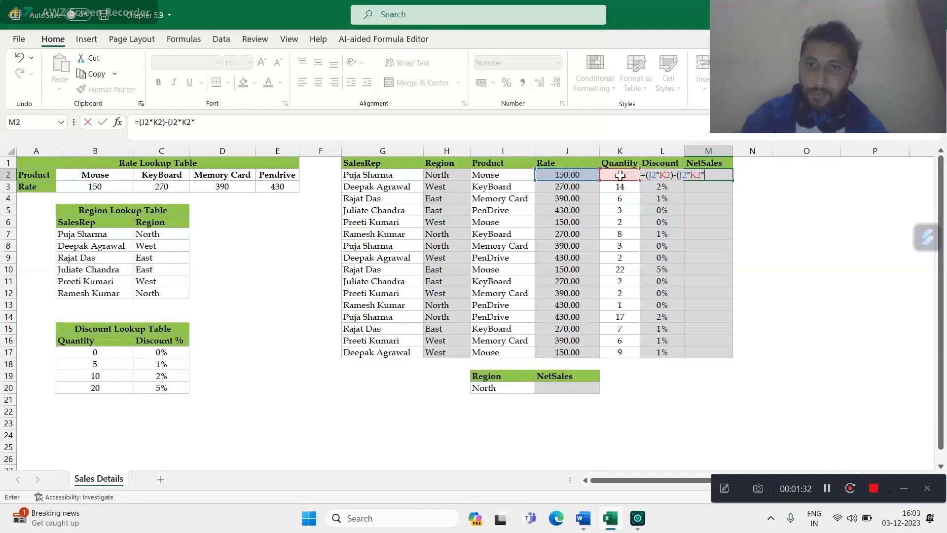
{"action": "left_click", "coordinate": [653, 186]}
{"action": "key", "text": "Up"}
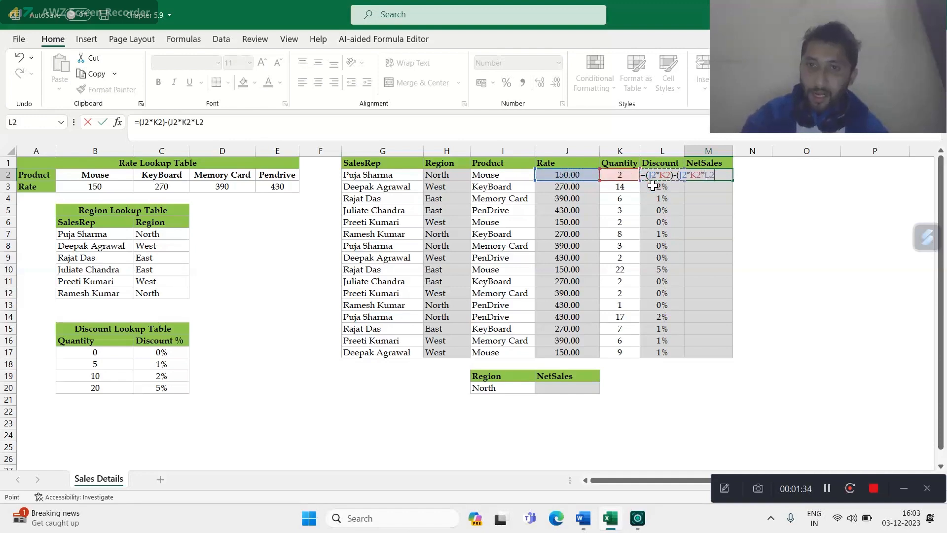
{"action": "key", "text": "Return"}
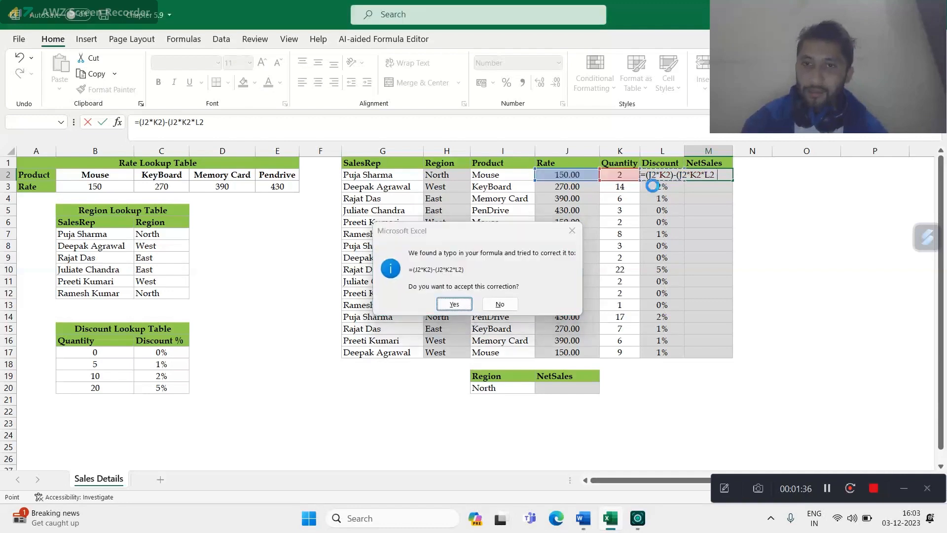
{"action": "key", "text": "Return"}
{"action": "left_click", "coordinate": [726, 174]}
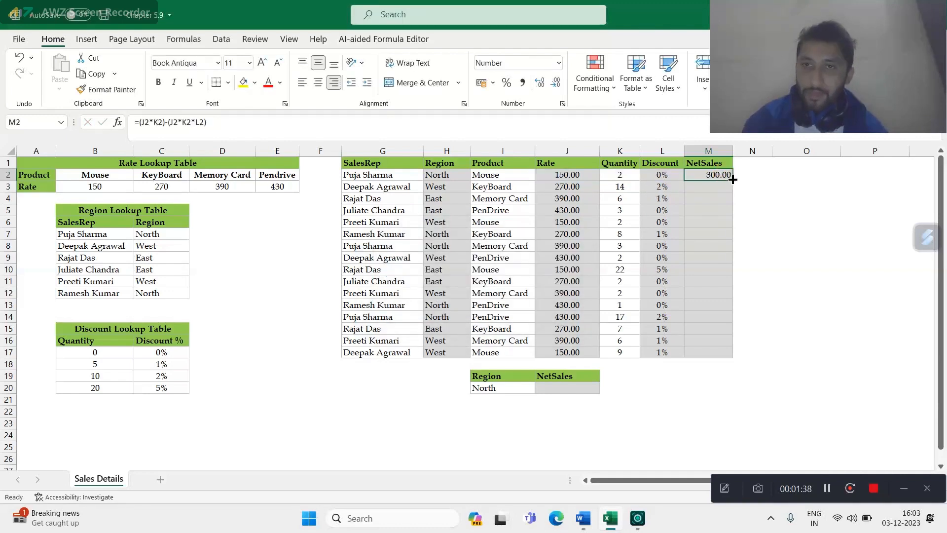
{"action": "double_click", "coordinate": [733, 180]}
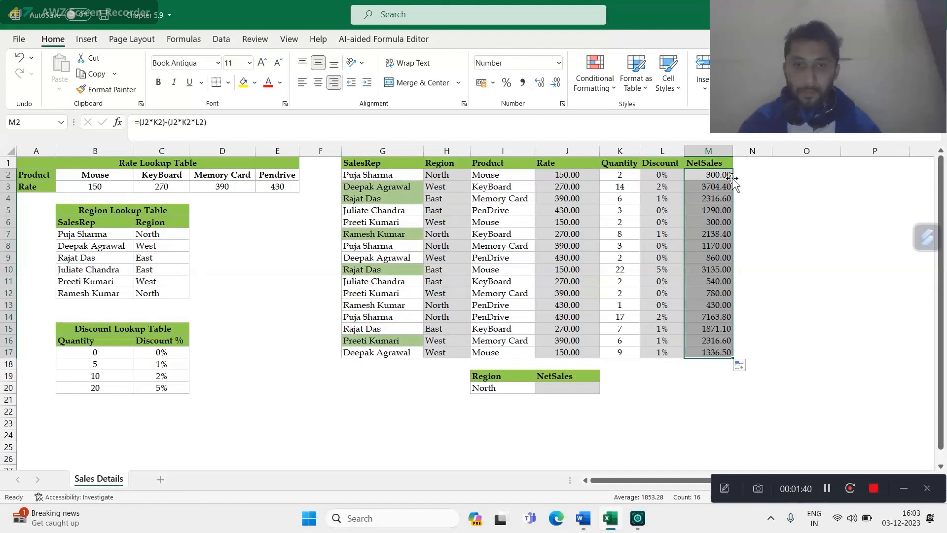
- Start a SUMIF formula in J20, check the North region instruction in the Word task list and return to the Excel sheet
{"action": "left_click", "coordinate": [552, 389]}
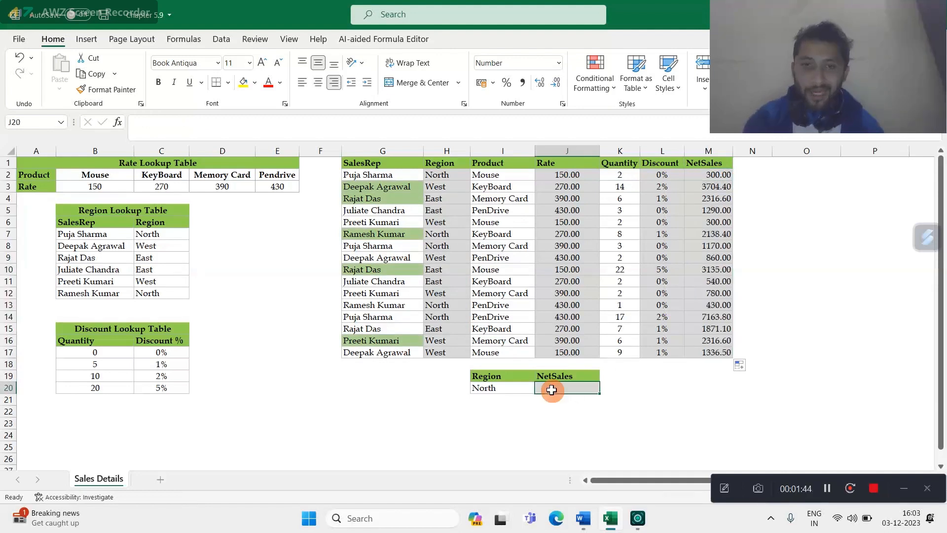
{"action": "type", "text": "="}
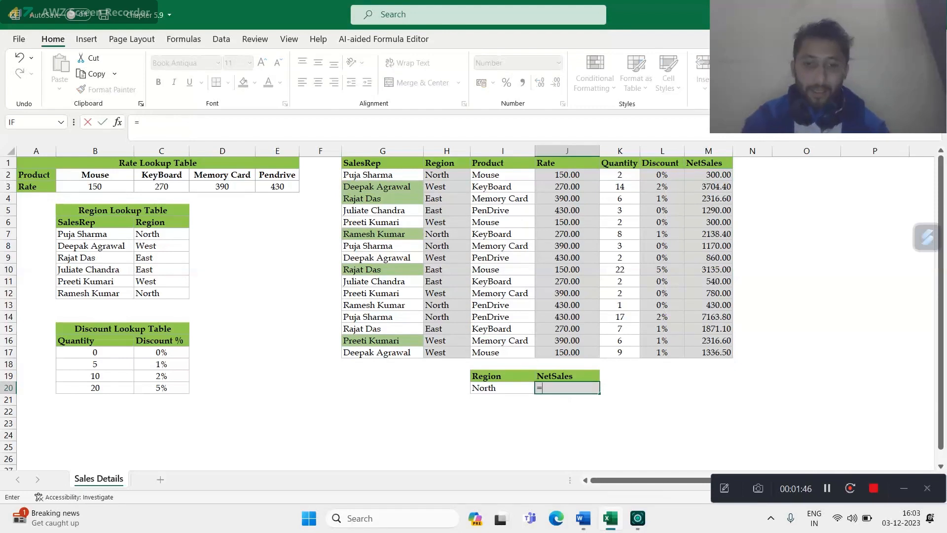
{"action": "type", "text": "sum"}
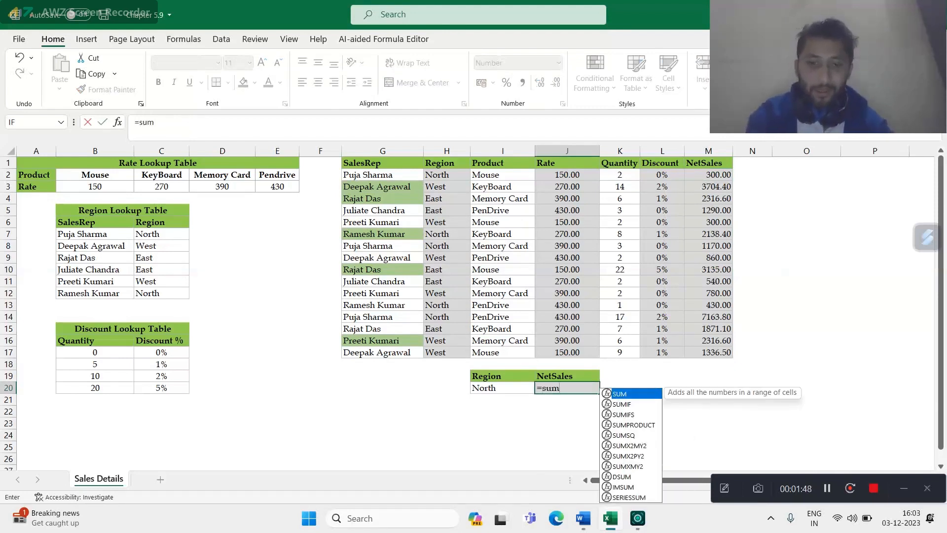
{"action": "type", "text": "i"}
{"action": "key", "text": "Tab"}
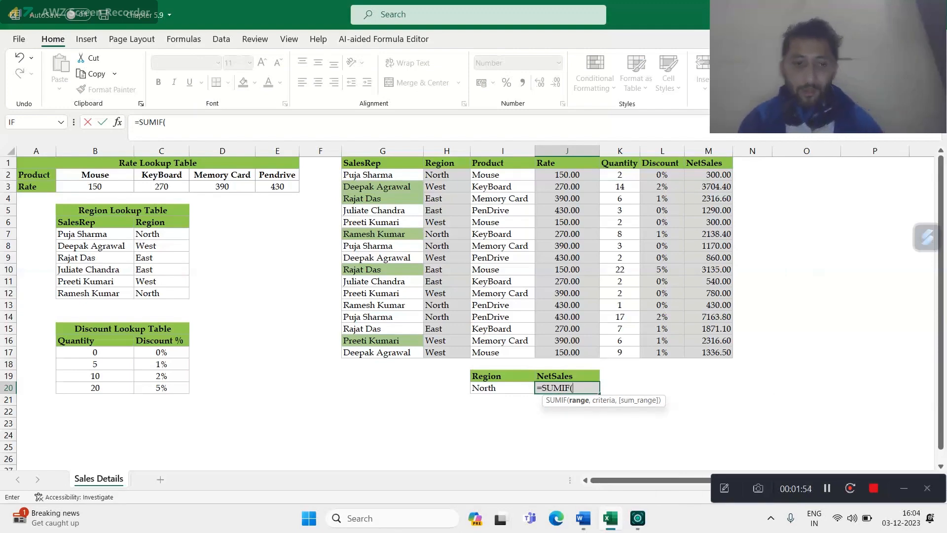
{"action": "key", "text": "alt+Tab"}
{"action": "key", "text": "alt+Tab"}
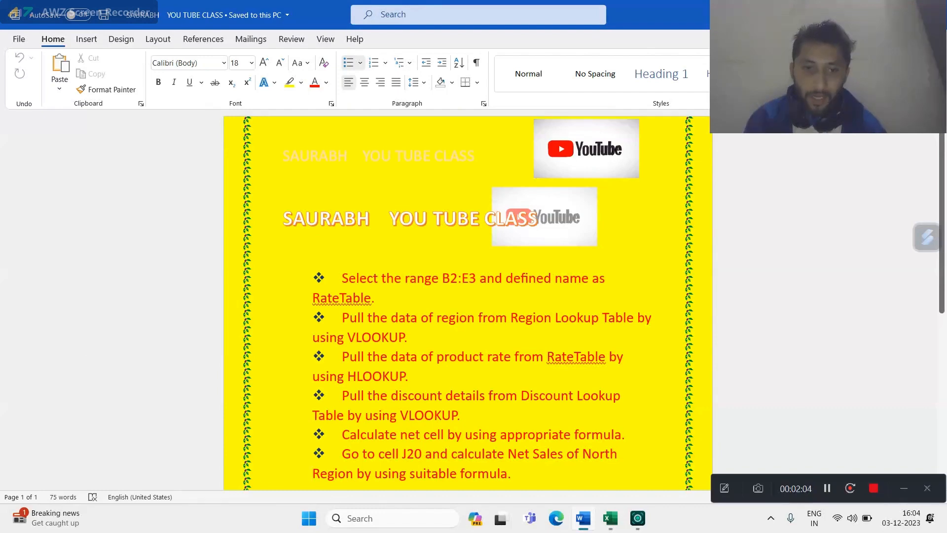
{"action": "key", "text": "alt+Tab"}
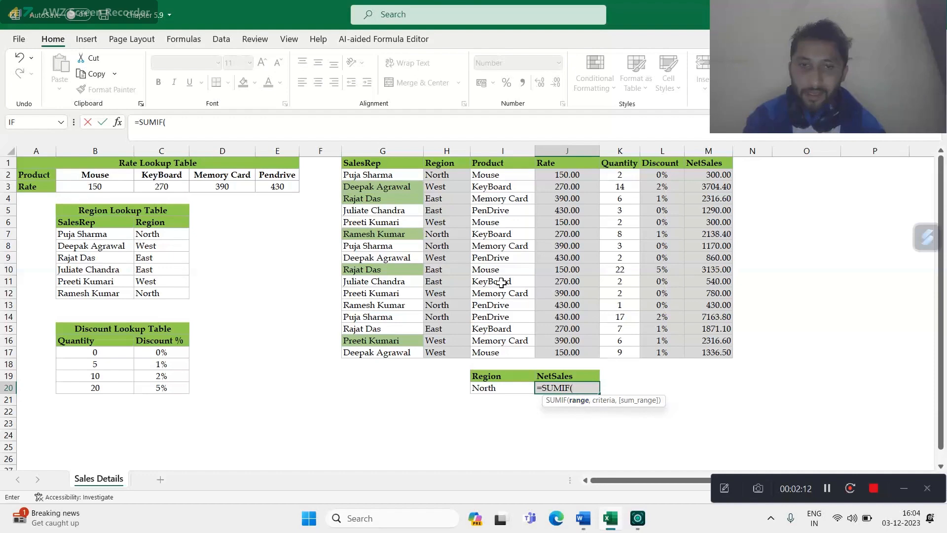
- Complete the J20 SUMIF with H2:H17 as the range, I20 as the criteria and M2:M17 as the sum range
{"action": "left_click", "coordinate": [433, 174]}
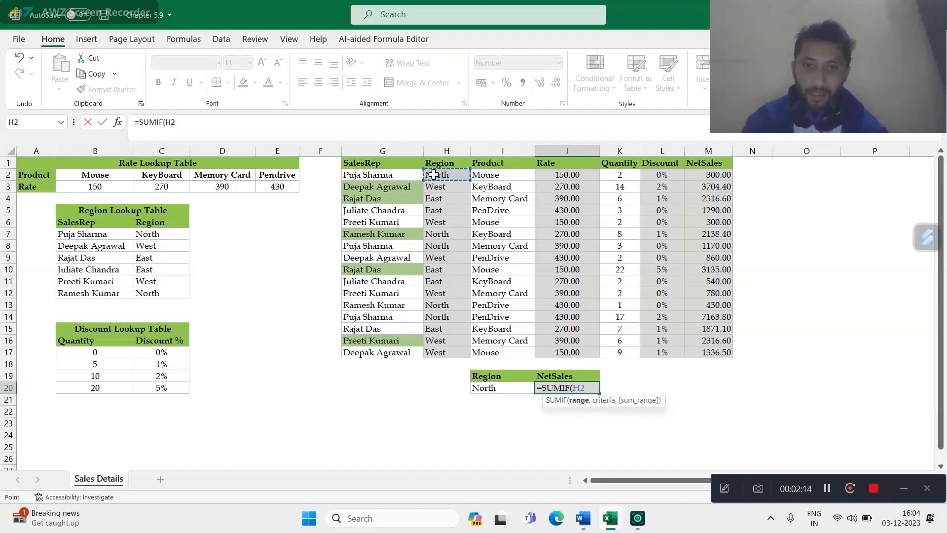
{"action": "key", "text": "ctrl+shift+Down"}
{"action": "type", "text": ","}
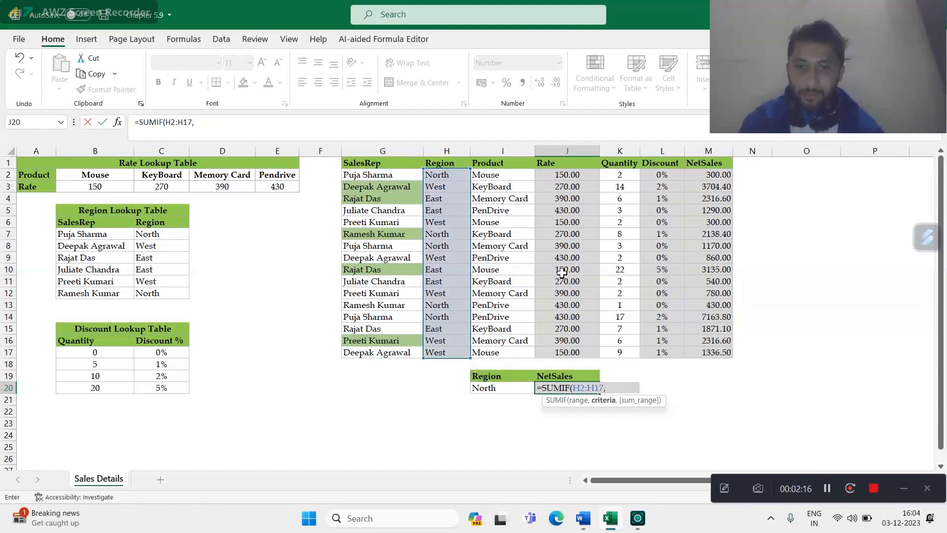
{"action": "left_click", "coordinate": [493, 388]}
{"action": "type", "text": ","}
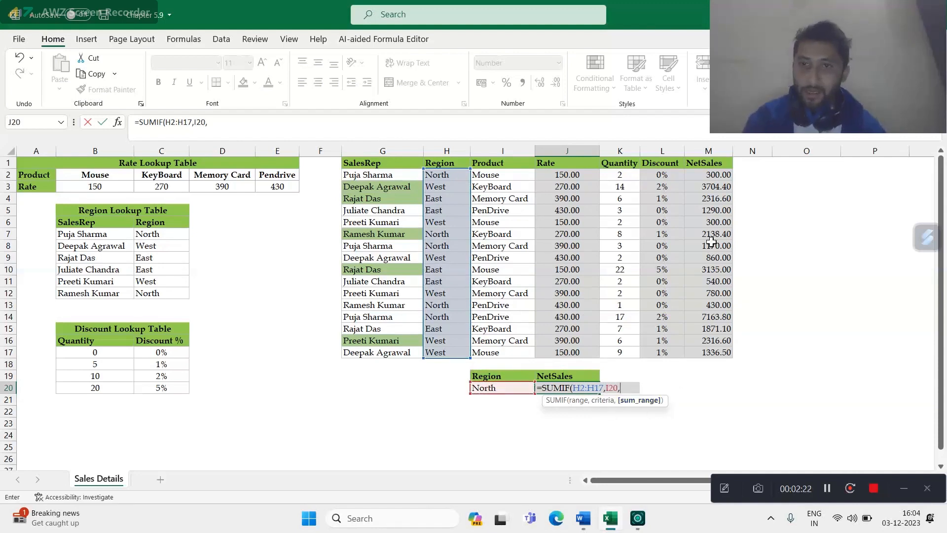
{"action": "left_click", "coordinate": [705, 177]}
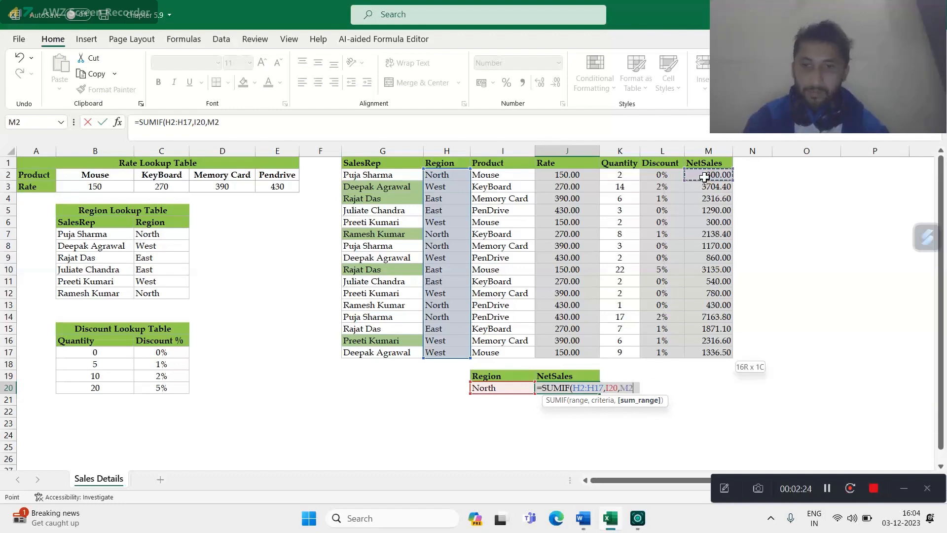
{"action": "key", "text": "ctrl+shift+Down"}
{"action": "key", "text": "Return"}
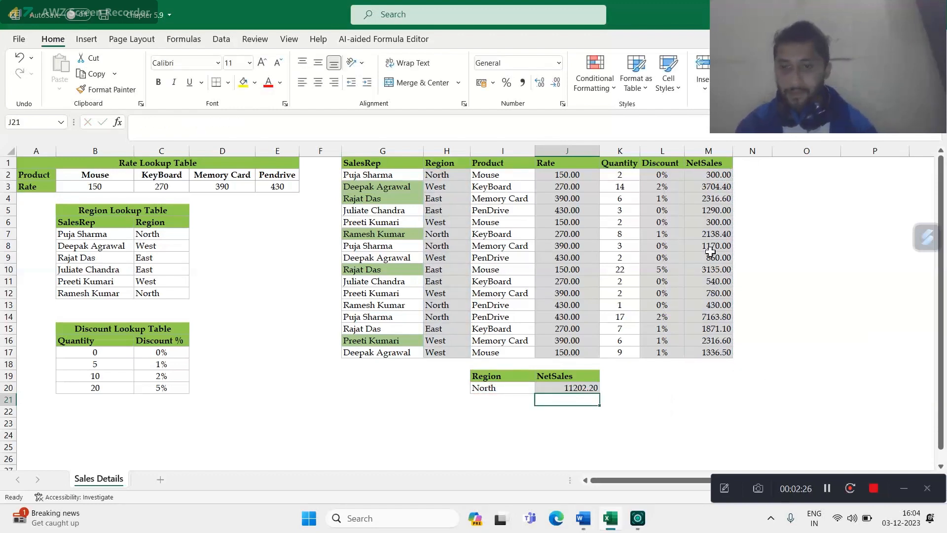